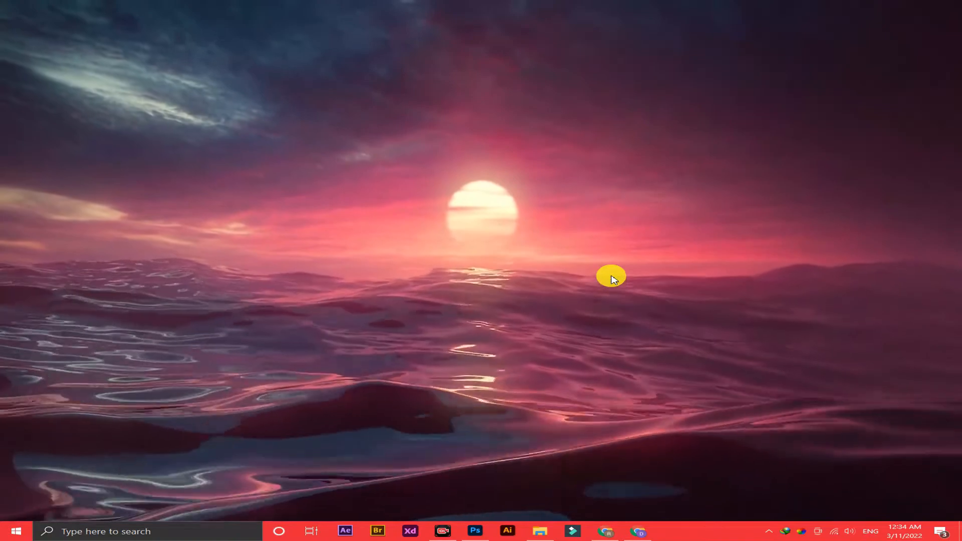
Switch to Photoshop and create a new 1080 x 1080 px document at 300 ppi with a white background.
left_click(474, 529)
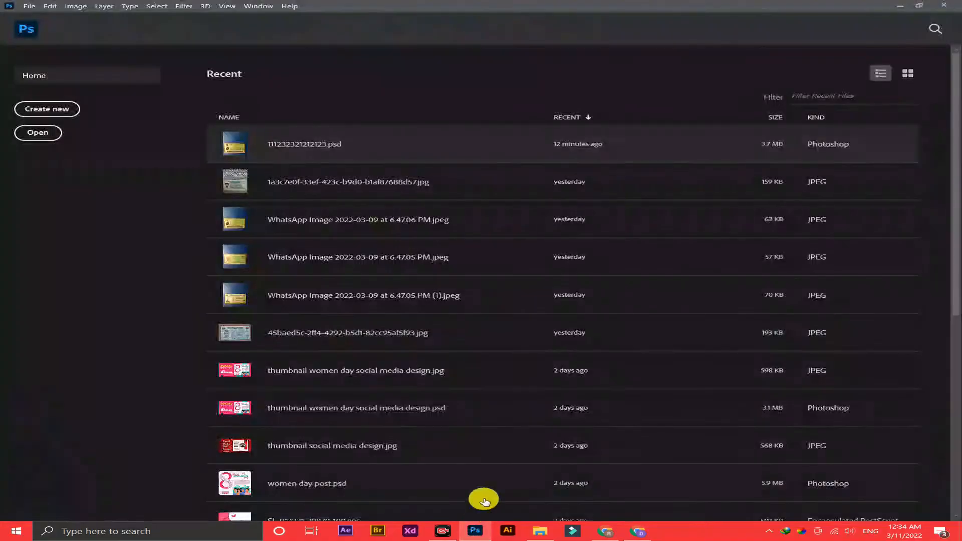
left_click(30, 6)
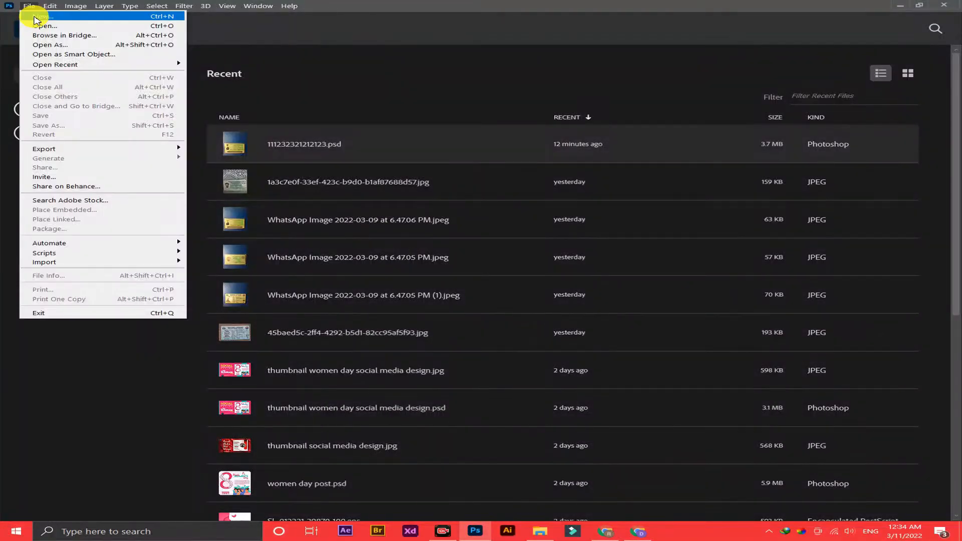
left_click(36, 20)
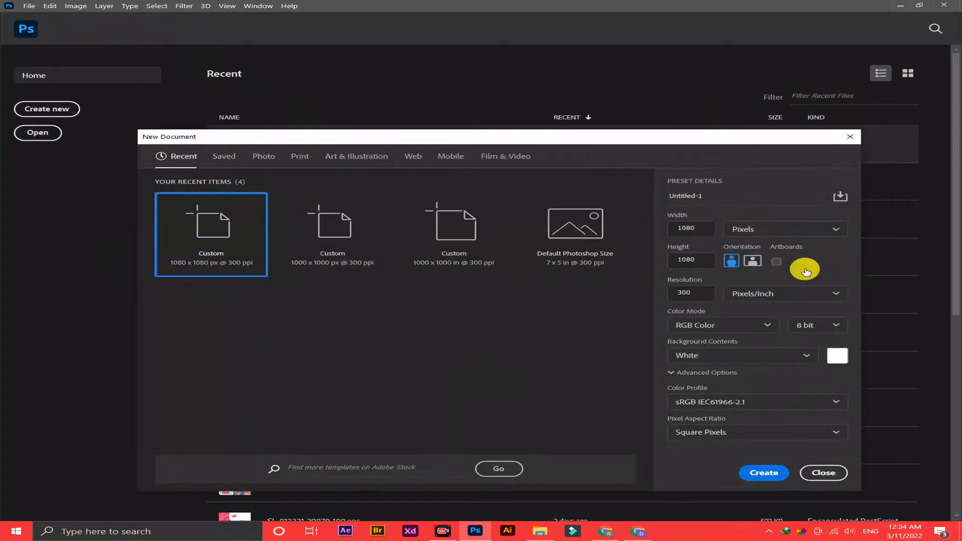
left_click(757, 469)
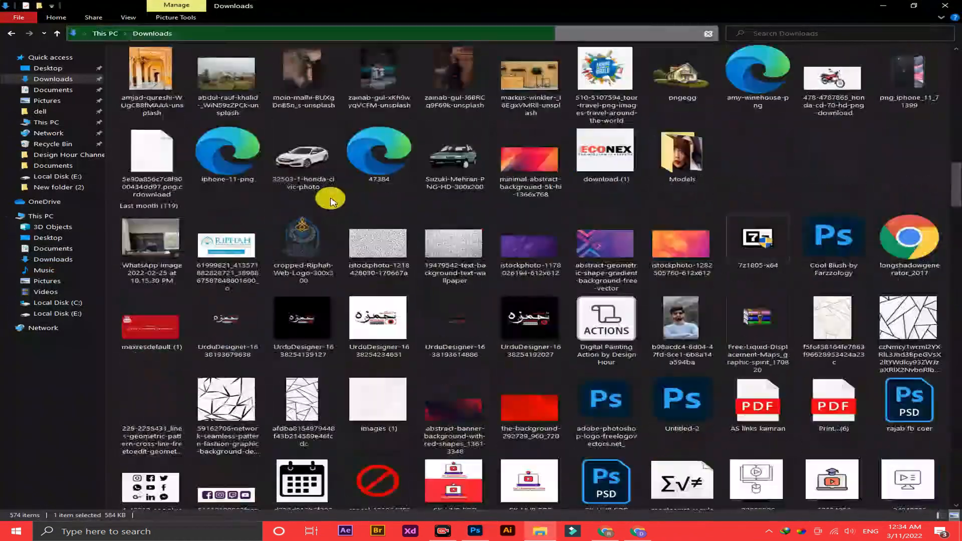
Place the red headphones PNG from the Downloads folder near the middle of the canvas.
scroll(386, 380, "down", 5)
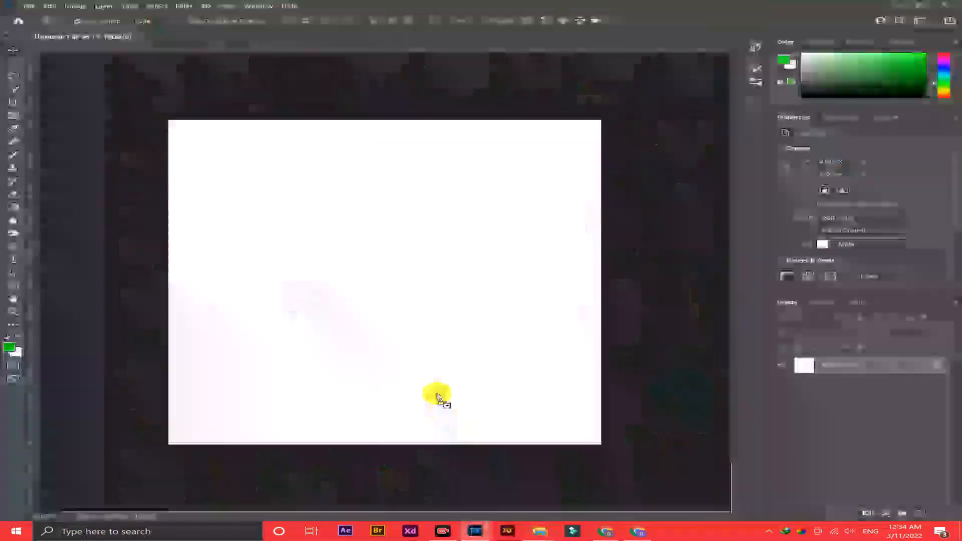
left_click_drag(443, 415, 429, 343)
left_click_drag(546, 433, 504, 347)
left_click(642, 24)
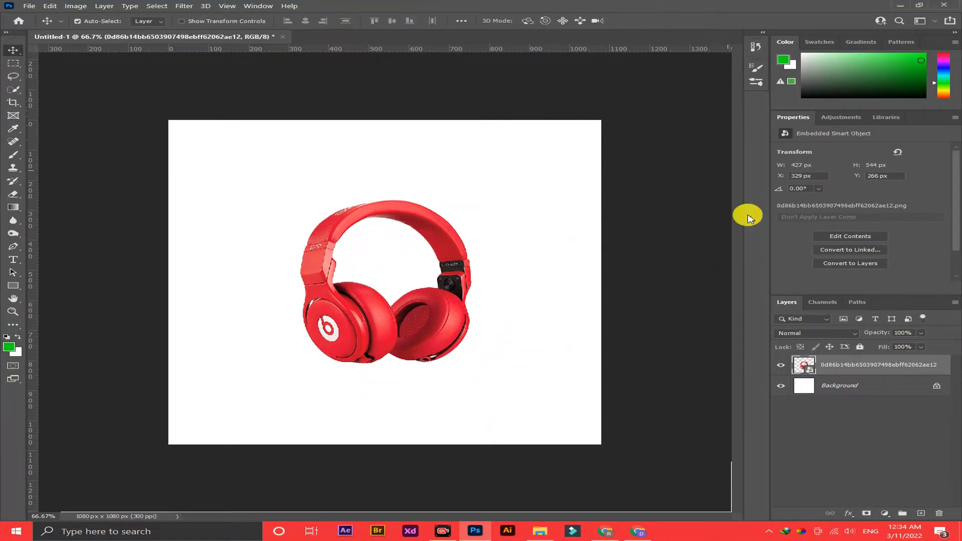
Add a Solid Color fill layer directly above the Background, using a bright red sampled from the headphones' right ear cup.
left_click(827, 400)
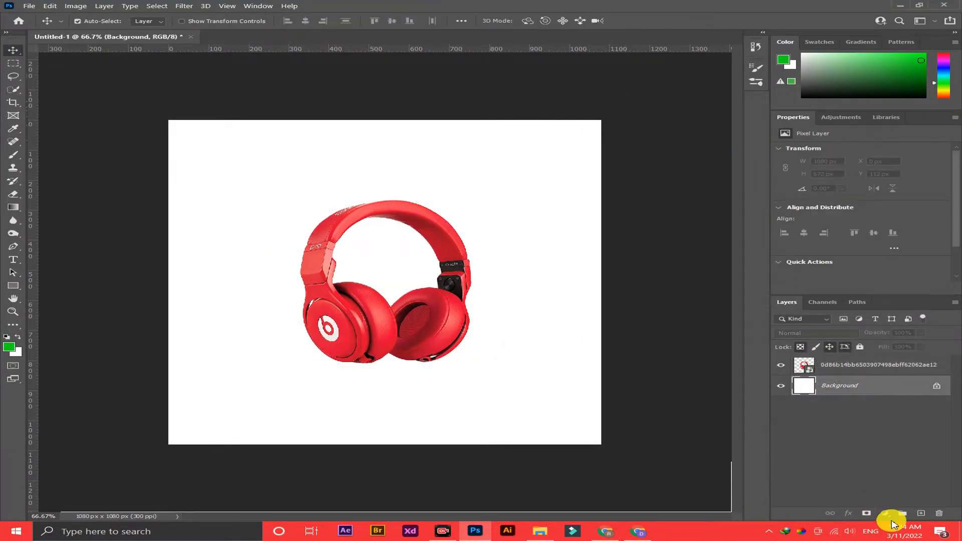
left_click(884, 516)
left_click(909, 338)
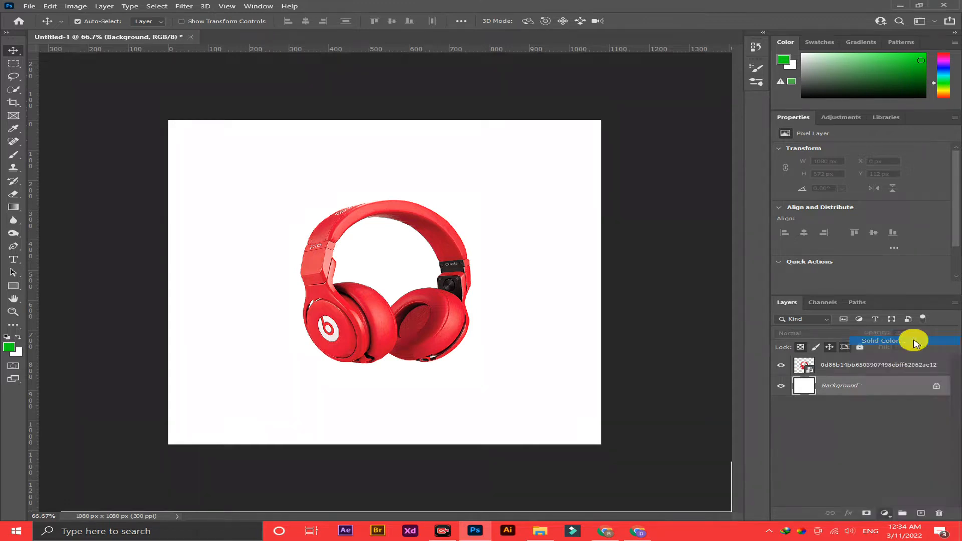
left_click(443, 302)
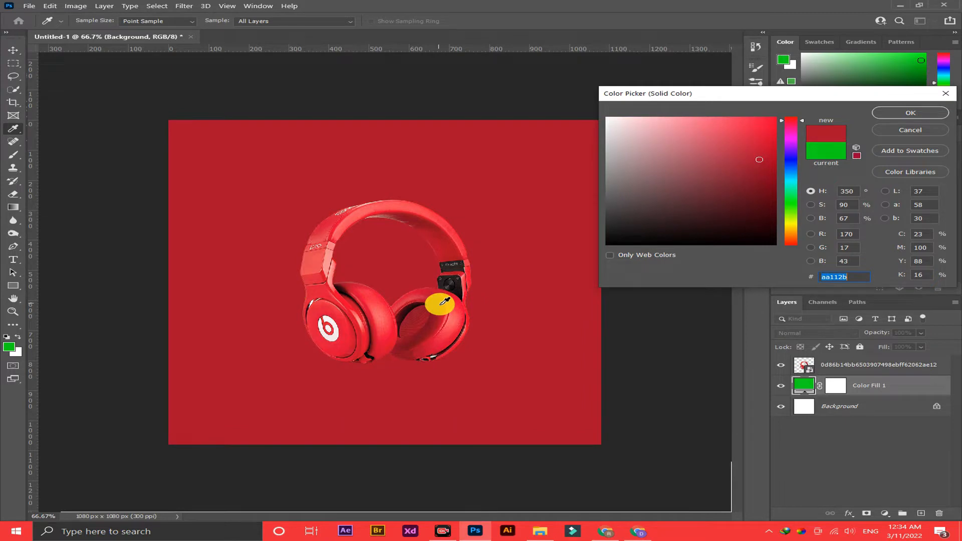
left_click(439, 305)
left_click(910, 113)
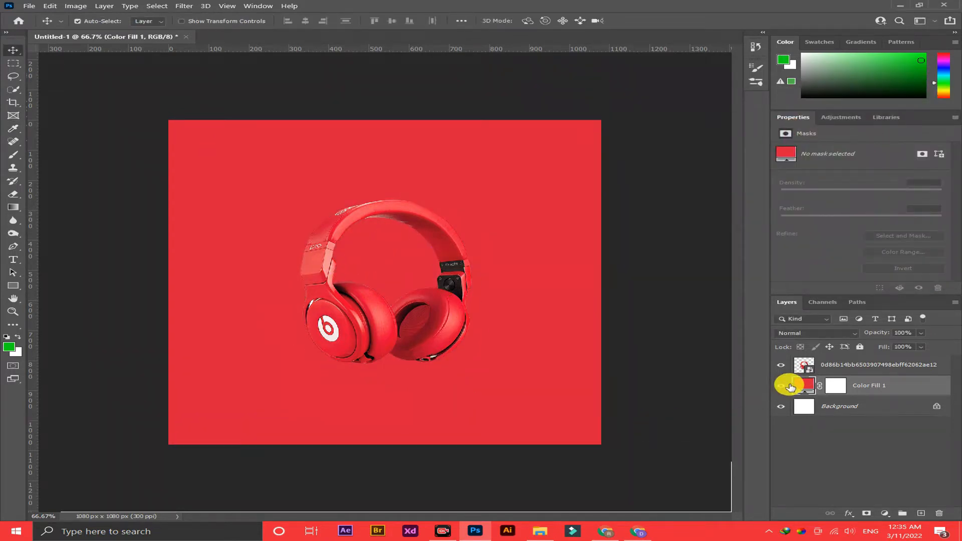
Duplicate the headphones layer.
left_click(858, 371)
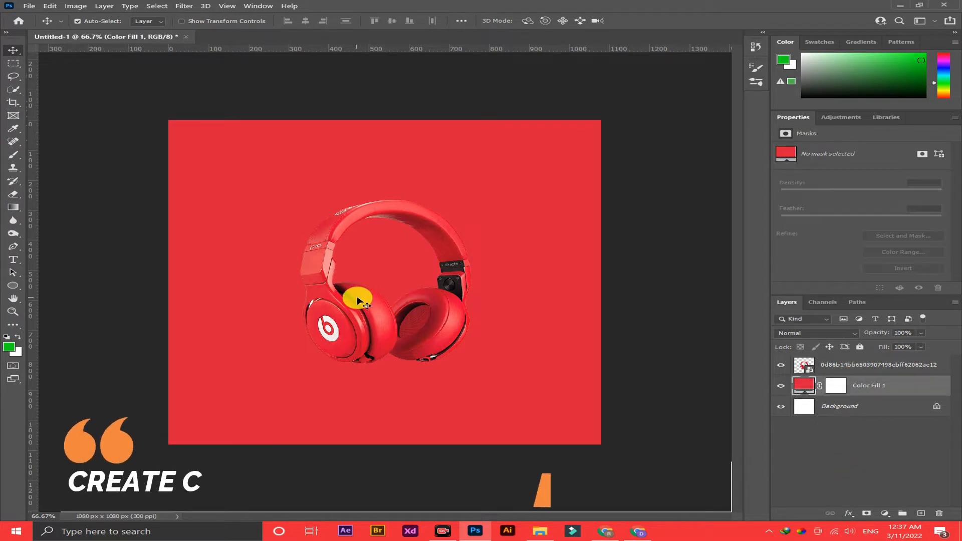
left_click(357, 300)
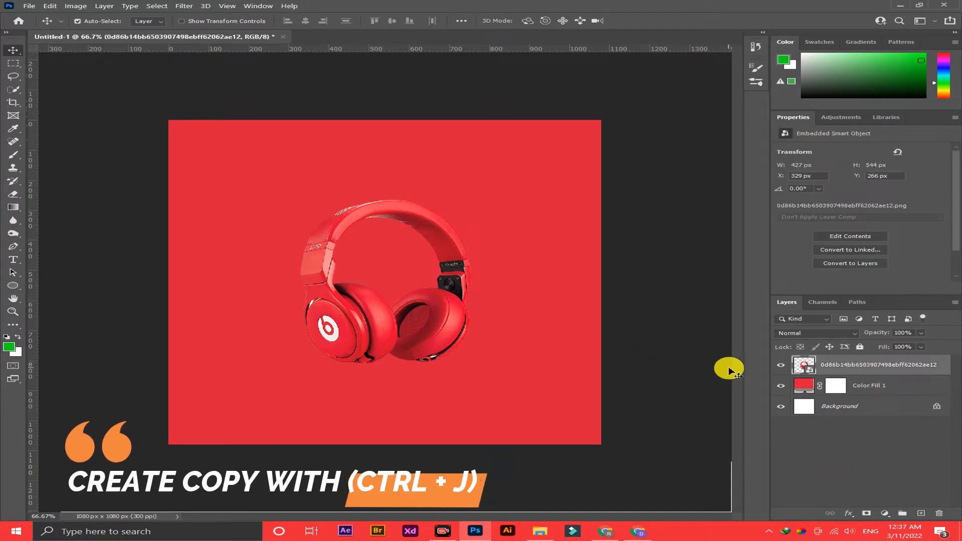
key("ctrl+j")
Rasterize the lower headphones layer, fill its outline selection with the default black, and deselect.
left_click(807, 386)
left_click(807, 386, "ctrl")
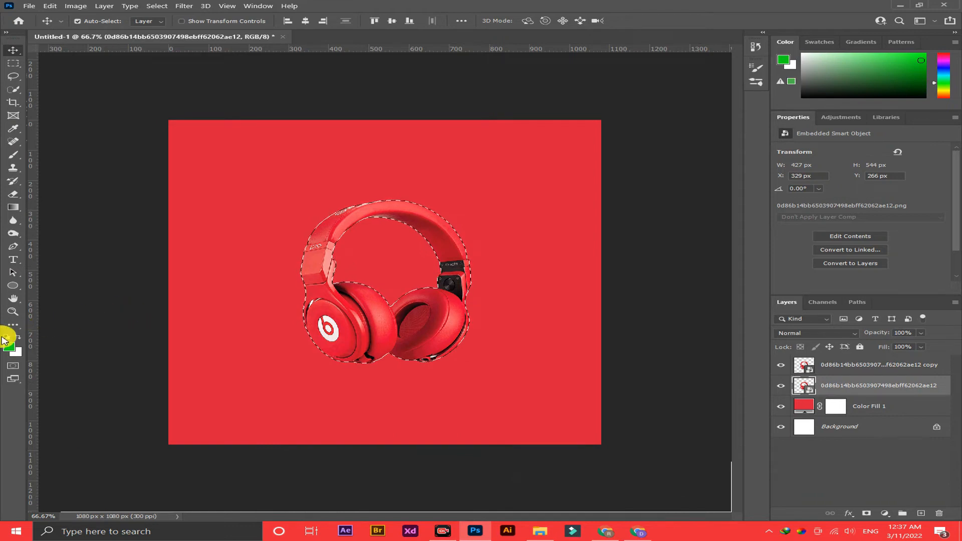
left_click(6, 338)
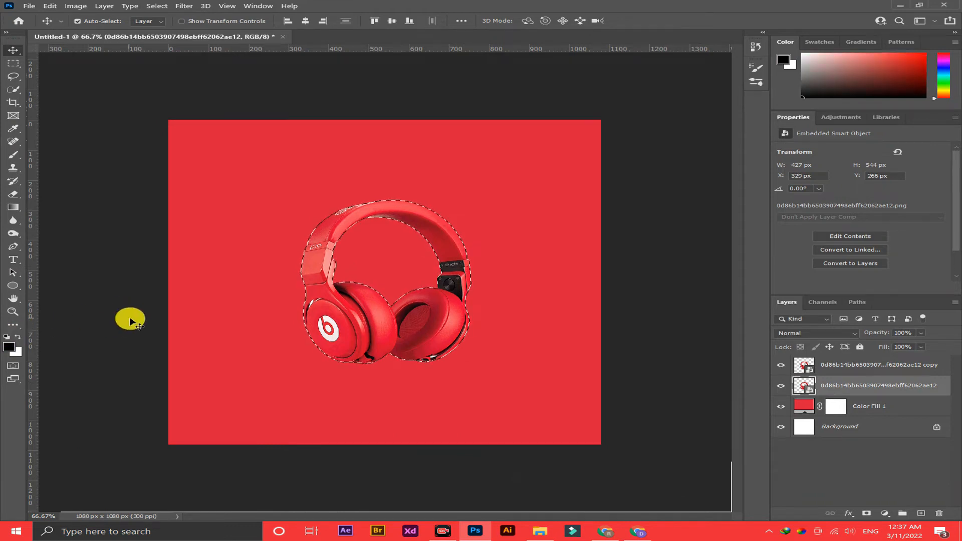
right_click(848, 386)
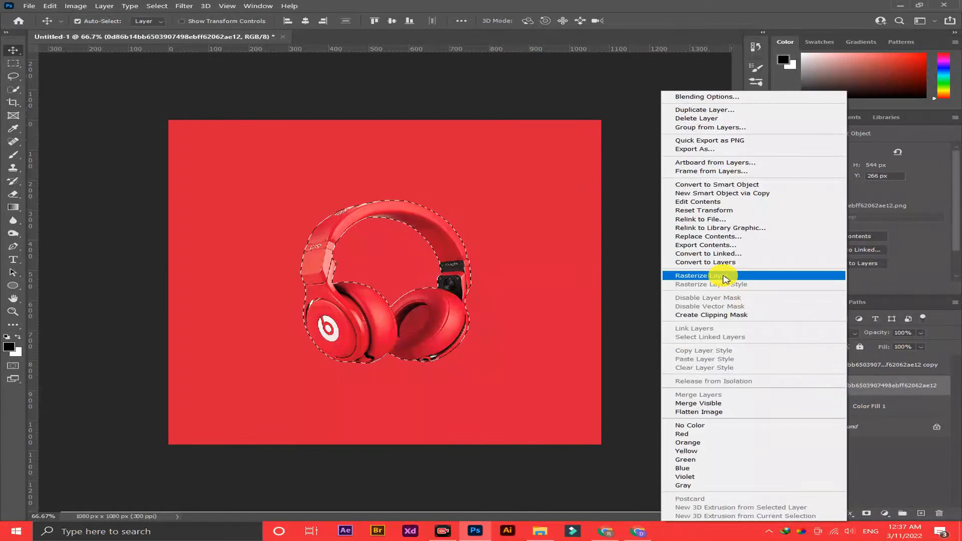
left_click(724, 274)
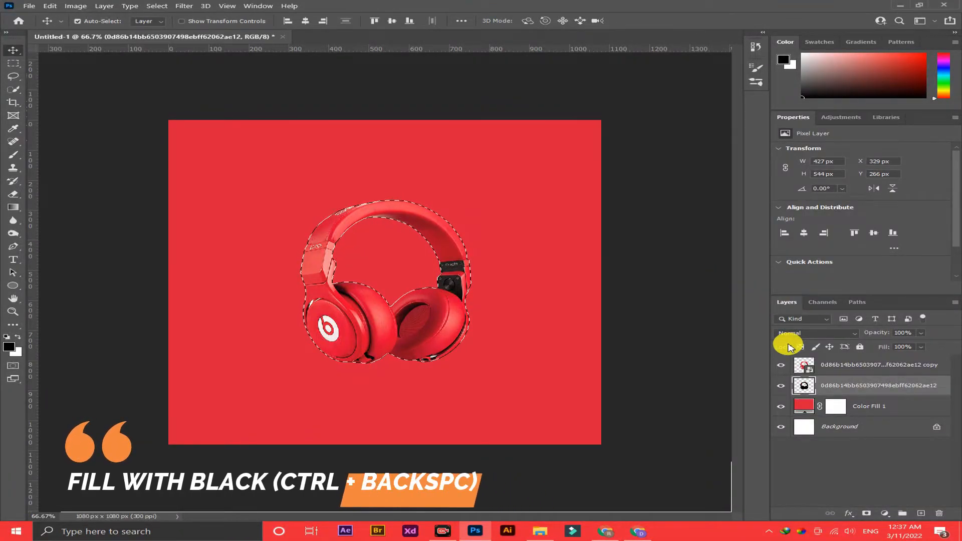
key("ctrl+d")
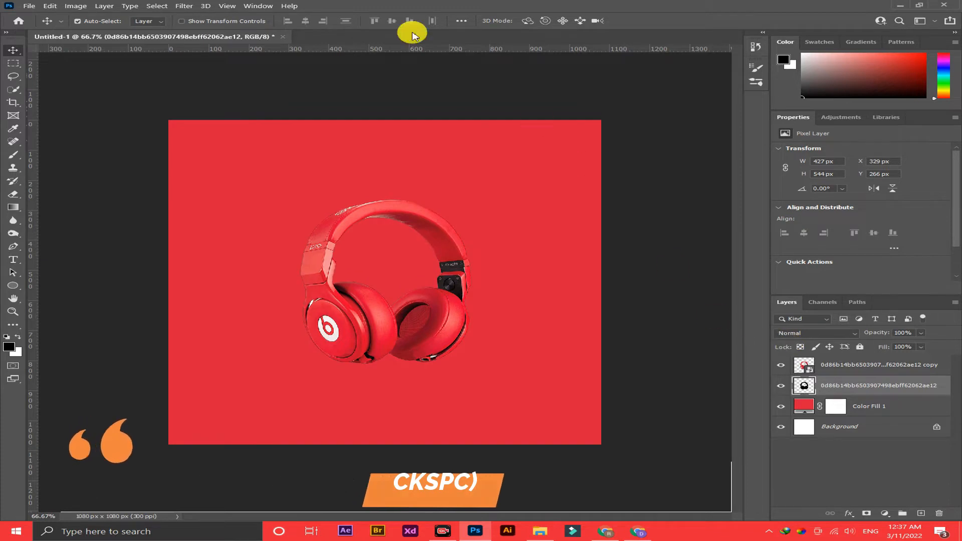
Apply a Gaussian Blur with a radius of 8.2 pixels to the black headphones silhouette.
left_click(184, 6)
mouse_move(300, 129)
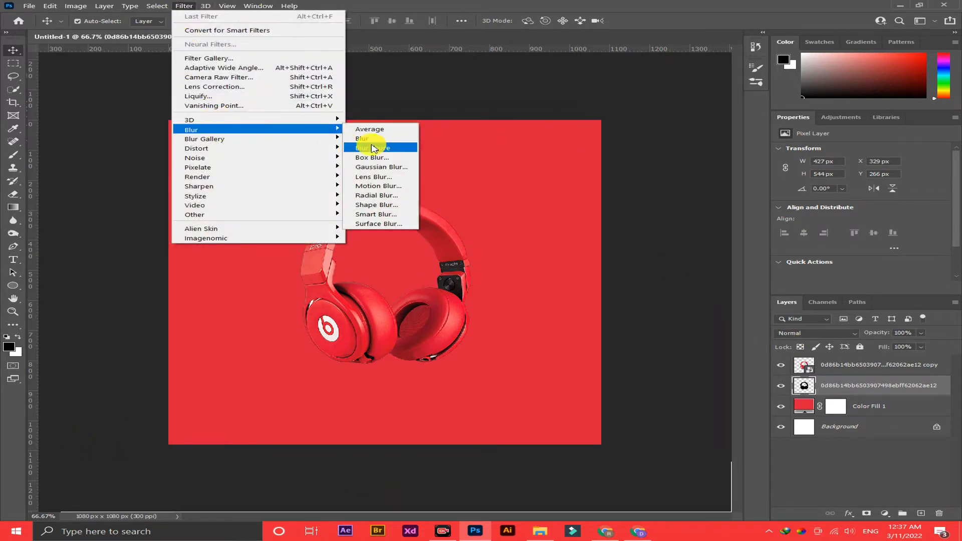
left_click(373, 167)
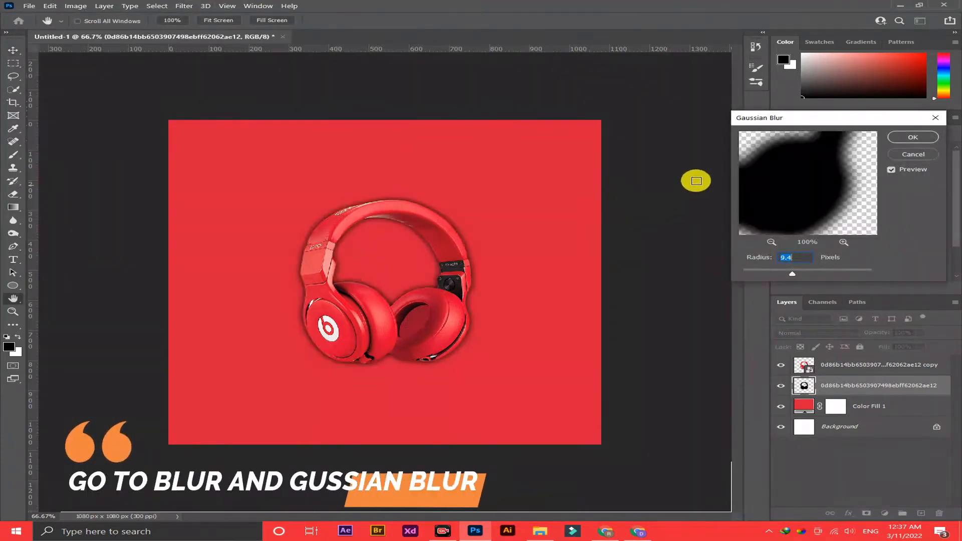
left_click_drag(795, 272, 795, 272)
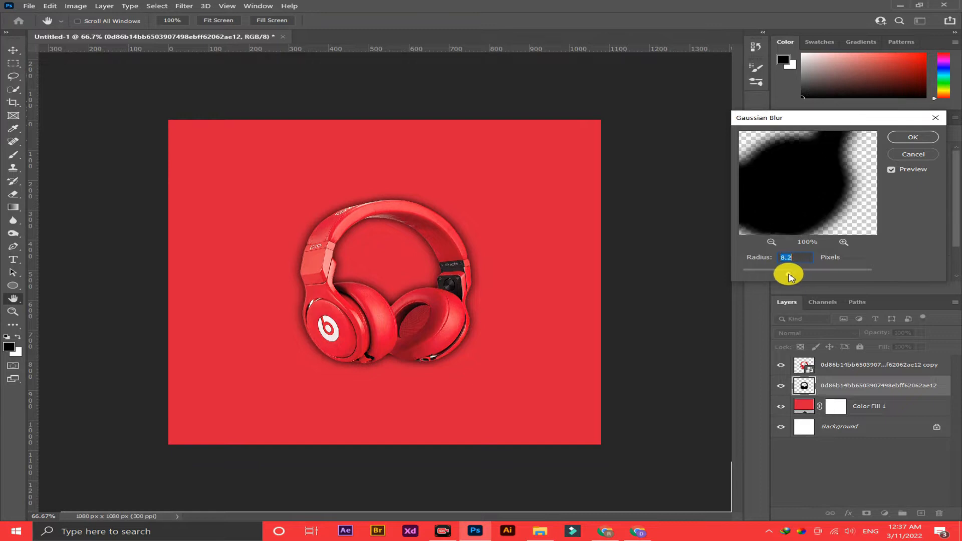
left_click(894, 138)
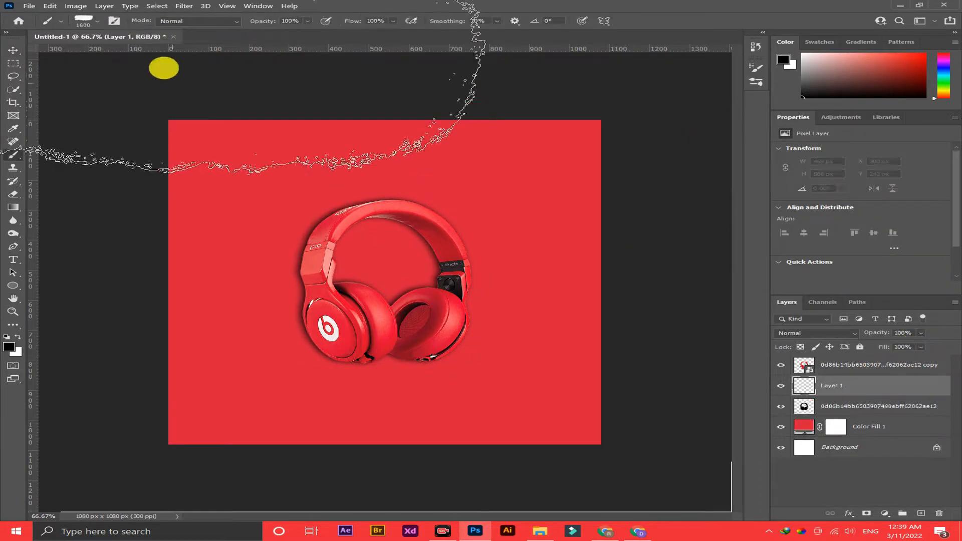
Choose the Soft Round brush from the General Brushes for painting on the empty Layer 1.
left_click(95, 21)
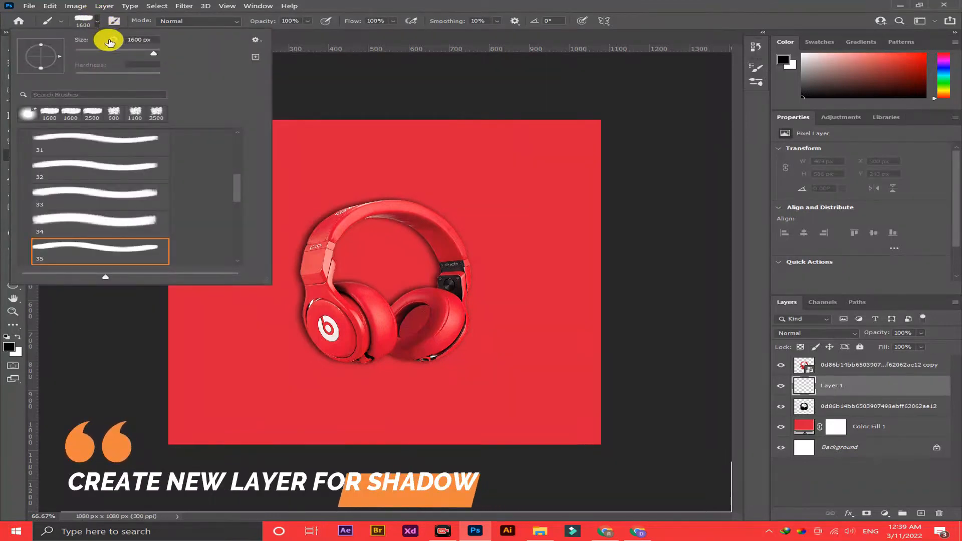
scroll(112, 138, "up", 10)
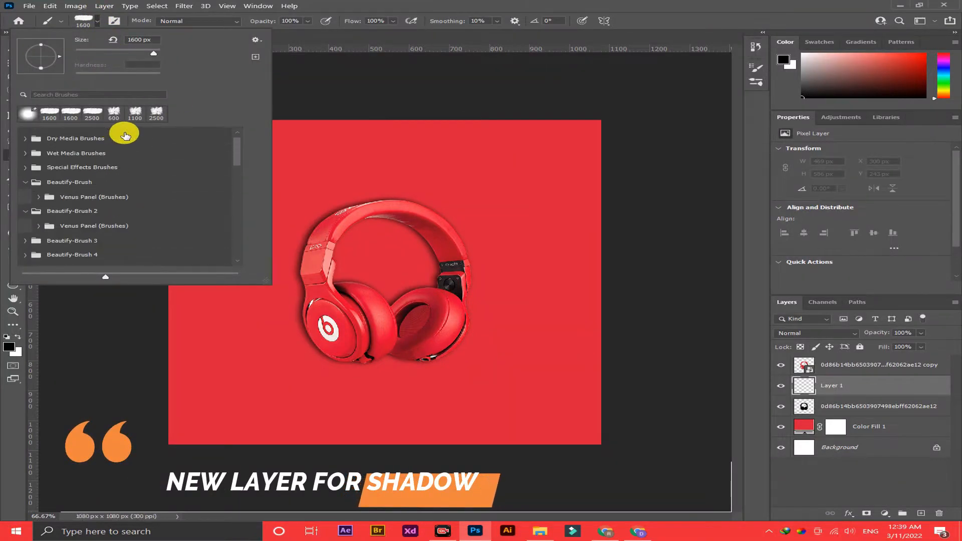
scroll(125, 137, "up", 1)
left_click(26, 136)
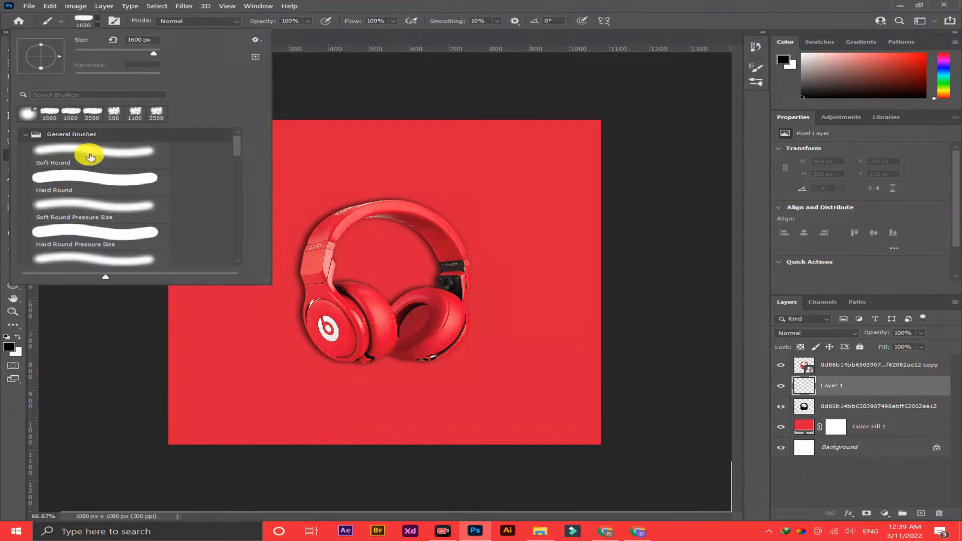
key("Return")
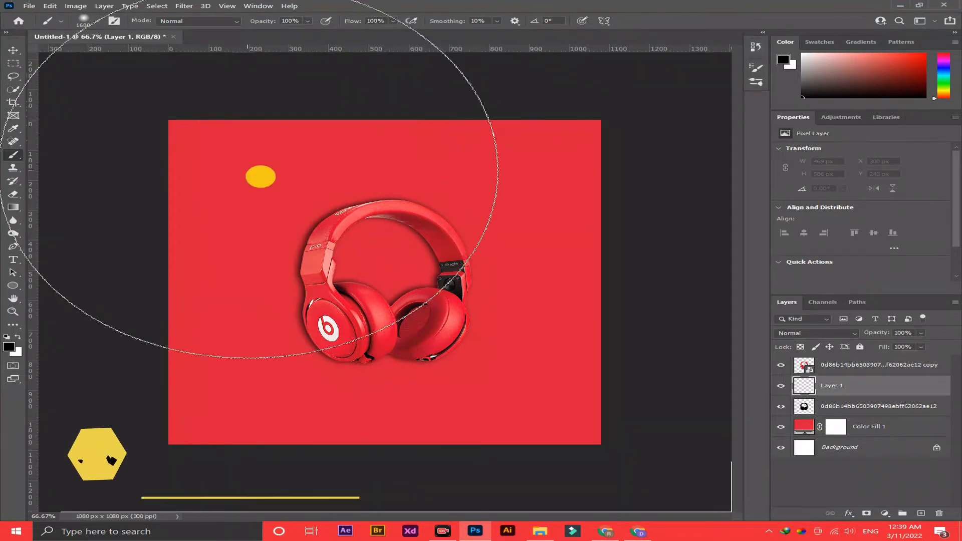
Set the brush size to 700 px and paint one soft black spot on Layer 1 at the headband's upper left.
key("bracketleft")
key("bracketleft")
key("bracketleft")
key("bracketleft")
key("bracketleft")
key("bracketleft")
key("bracketleft")
key("bracketleft")
key("bracketleft")
key("bracketleft")
key("bracketleft")
key("bracketleft")
key("bracketleft")
key("bracketleft")
key("bracketleft")
key("bracketleft")
key("bracketleft")
key("bracketleft")
key("bracketleft")
key("bracketleft")
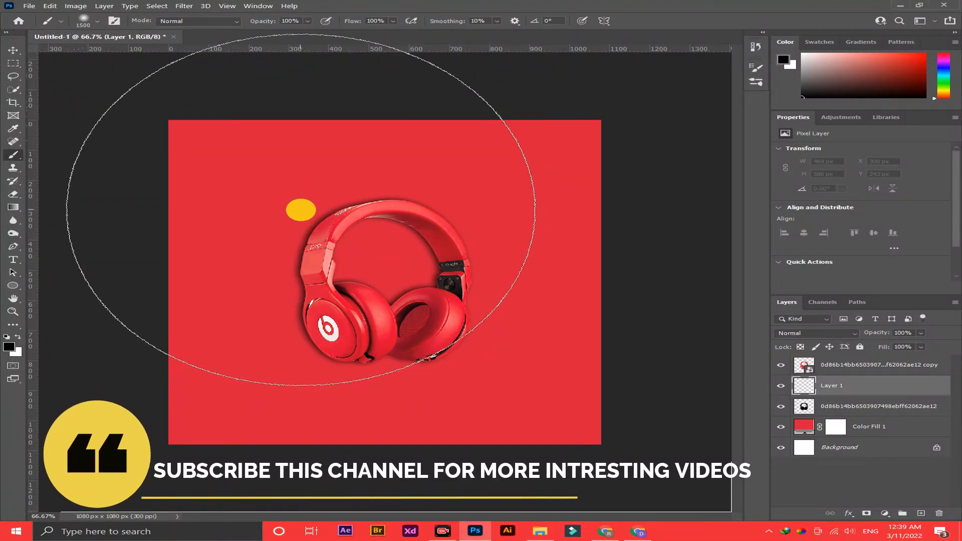
key("bracketright")
key("bracketright")
key("bracketright")
key("bracketright")
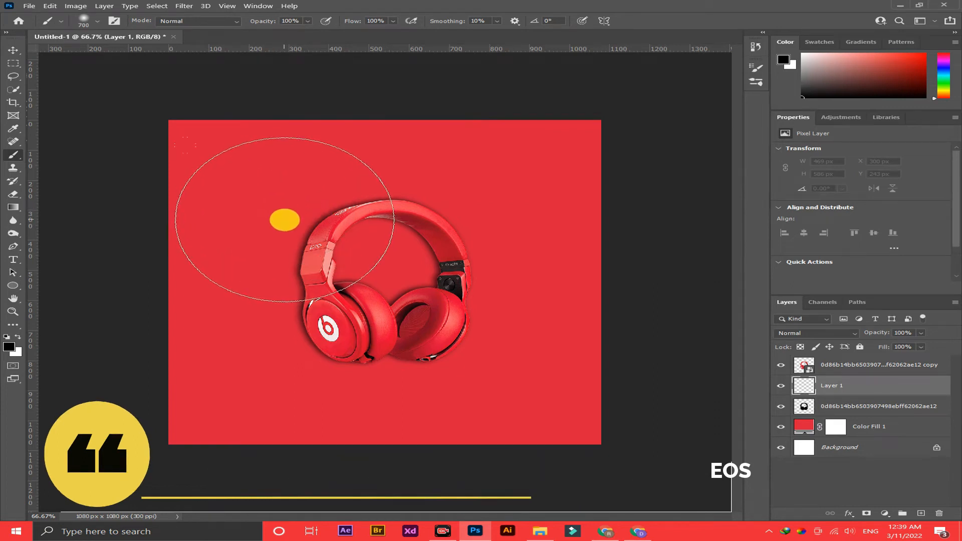
left_click(271, 214)
Transform the black spot into a thin floor shadow beneath the headphones, about 1094 px wide and 53 px high.
key("ctrl+t")
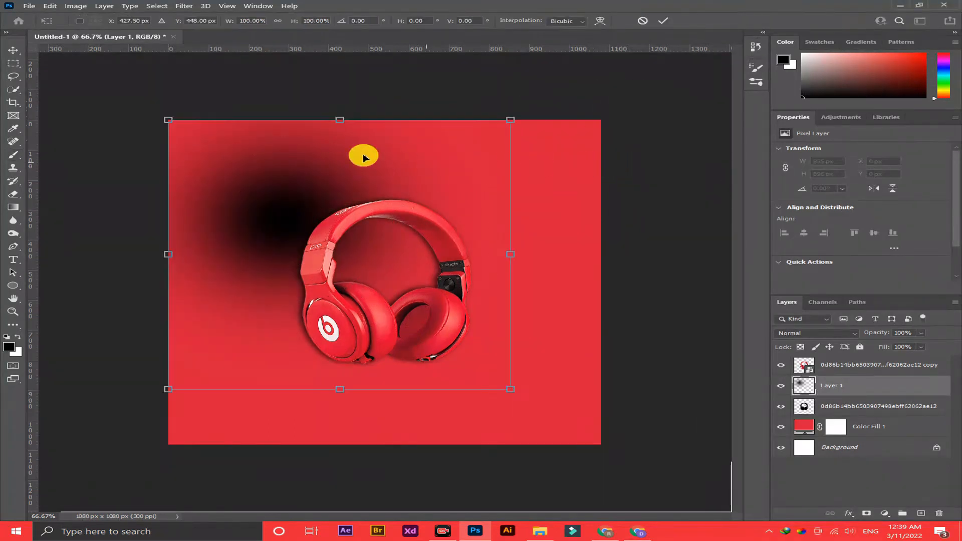
mouse_move(337, 118)
left_mouse_down()
mouse_move(350, 324)
mouse_move(367, 372)
mouse_move(348, 380)
mouse_move(440, 386)
mouse_move(442, 372)
left_mouse_up()
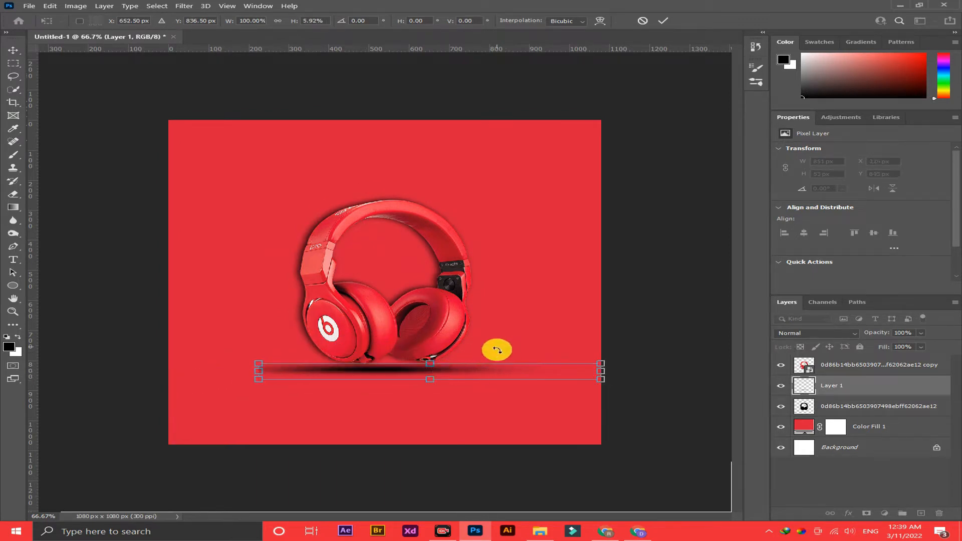
left_click_drag(608, 371, 704, 370)
left_click_drag(576, 365, 550, 368)
left_click(664, 23)
Soften the left end of the floor shadow with the Eraser and set its layer opacity to 64%.
key("b")
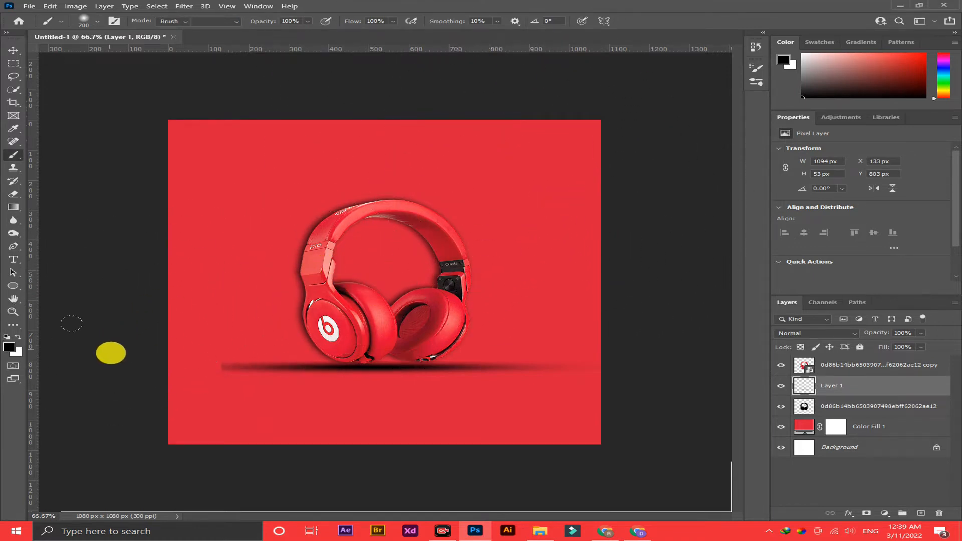
key("e")
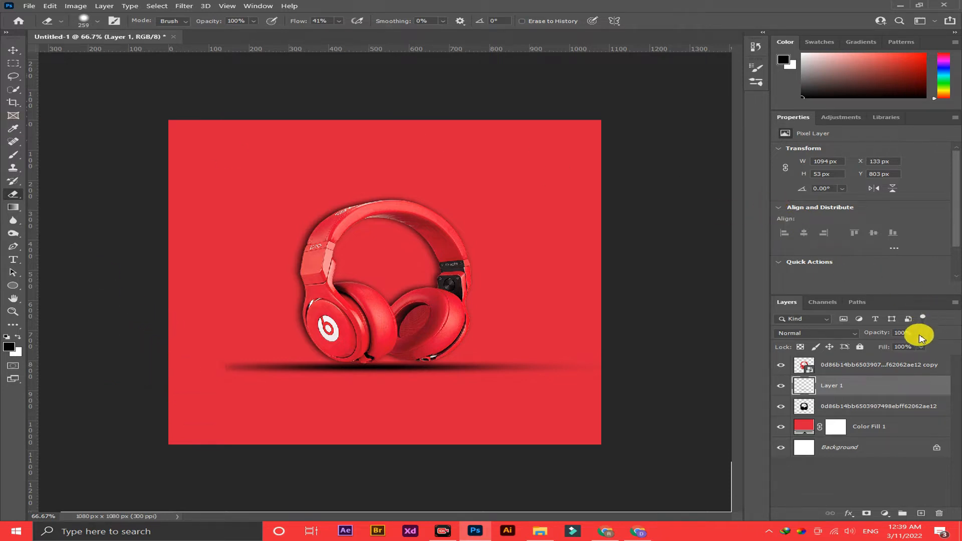
left_click_drag(916, 347, 911, 347)
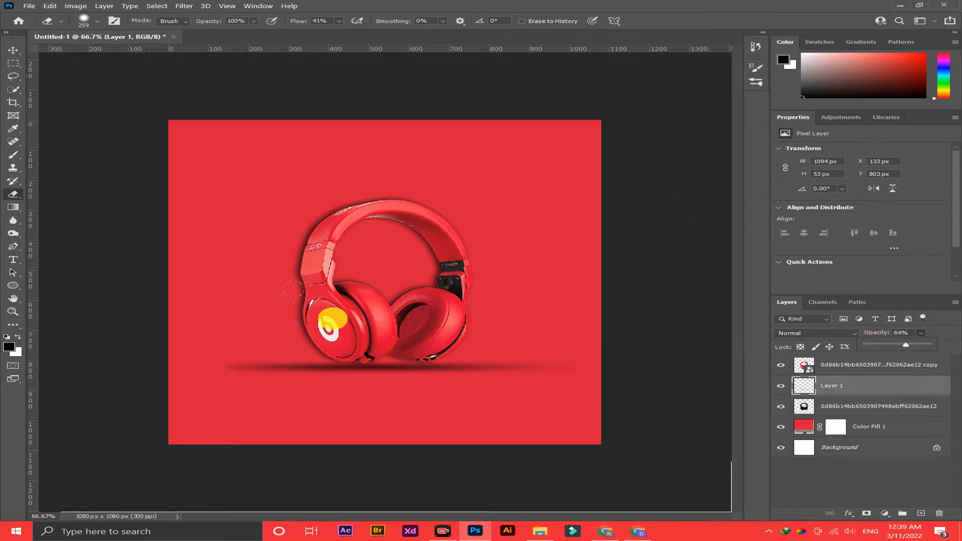
Add the black heading "RYTHM" in 72 pt LEMON MILK Medium, placed across the canvas behind the headphones.
left_click(19, 250)
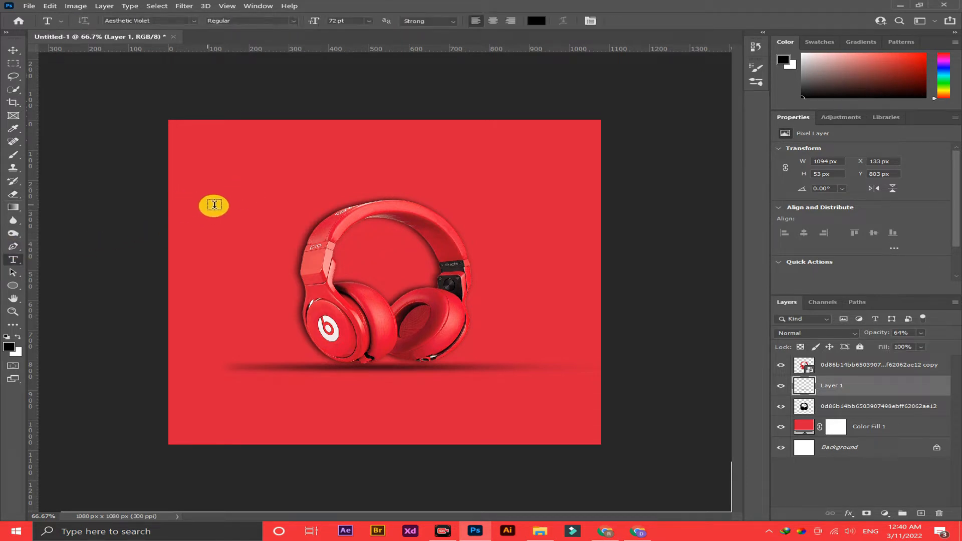
left_click(299, 188)
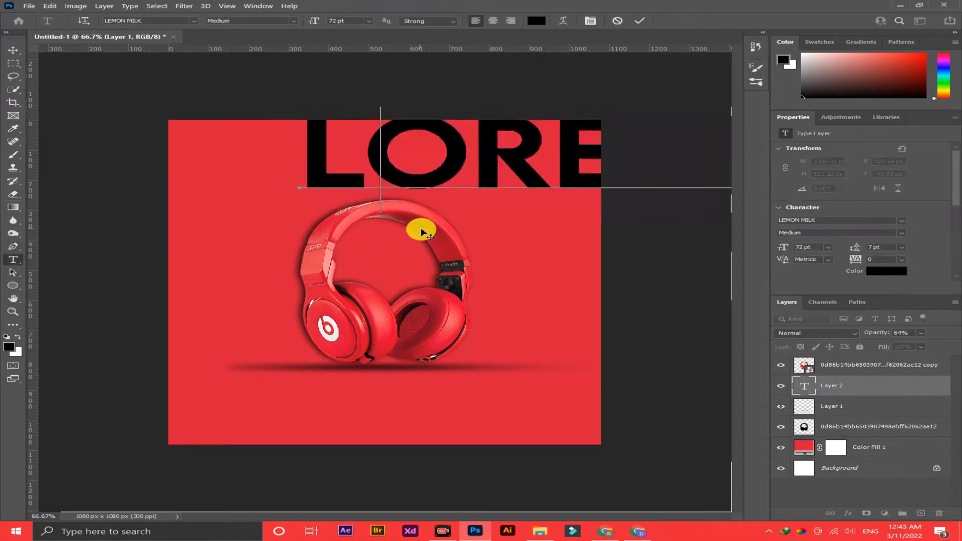
type("RYTHM")
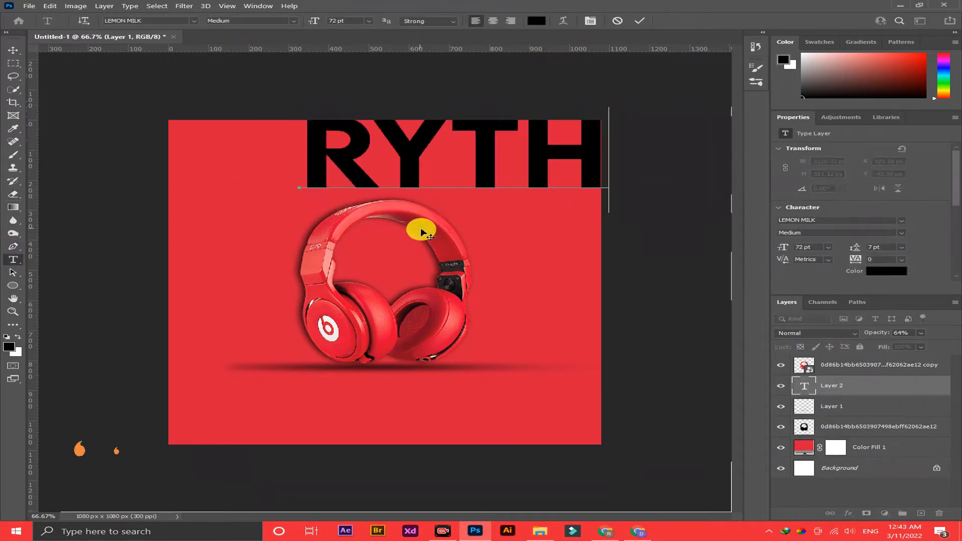
key("ctrl+a")
left_click_drag(439, 168, 319, 271)
left_click(639, 21)
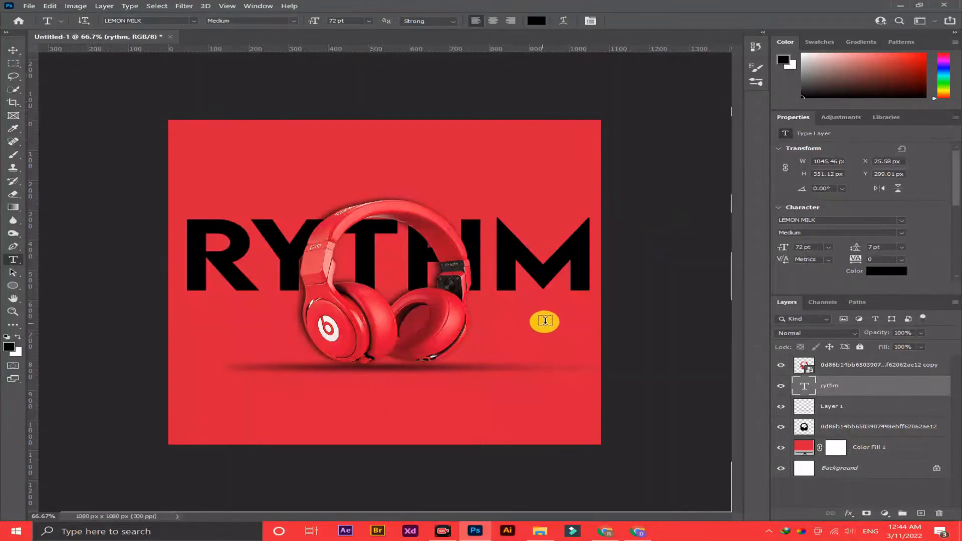
Give the heading a 4 px white outside stroke and set its layer fill to 0%.
left_click(849, 515)
left_click(859, 443)
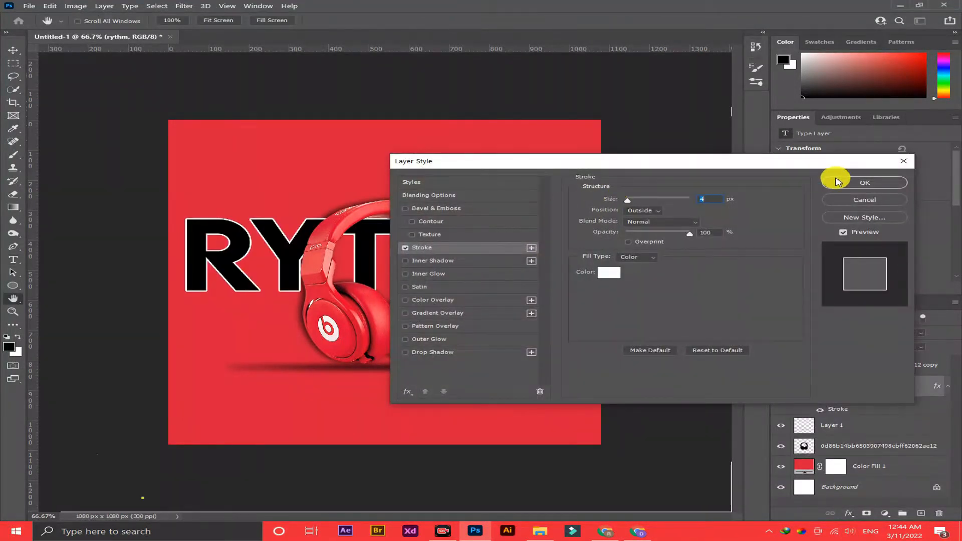
left_click(864, 182)
left_click(921, 346)
left_click_drag(931, 359, 757, 365)
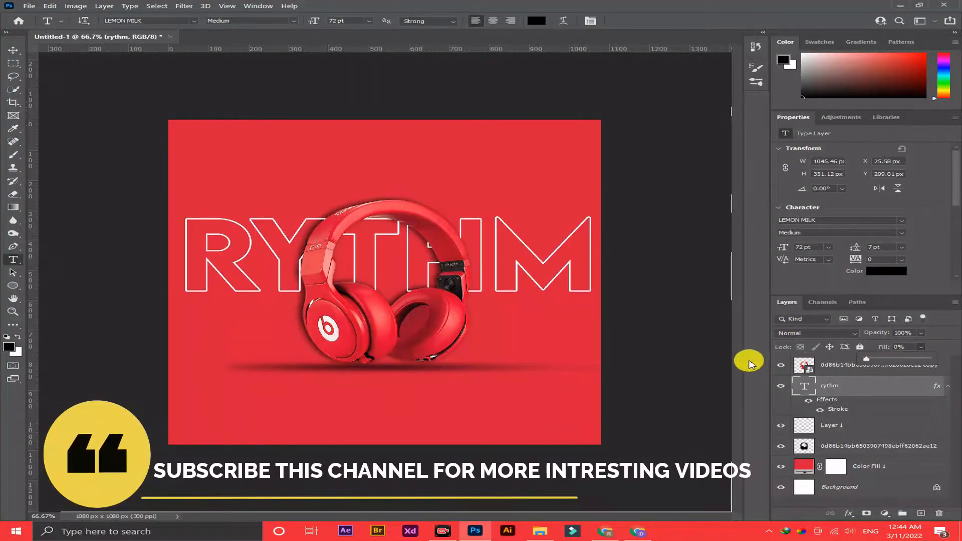
Scale the outlined heading down about its centre to about 878 px wide.
key("v")
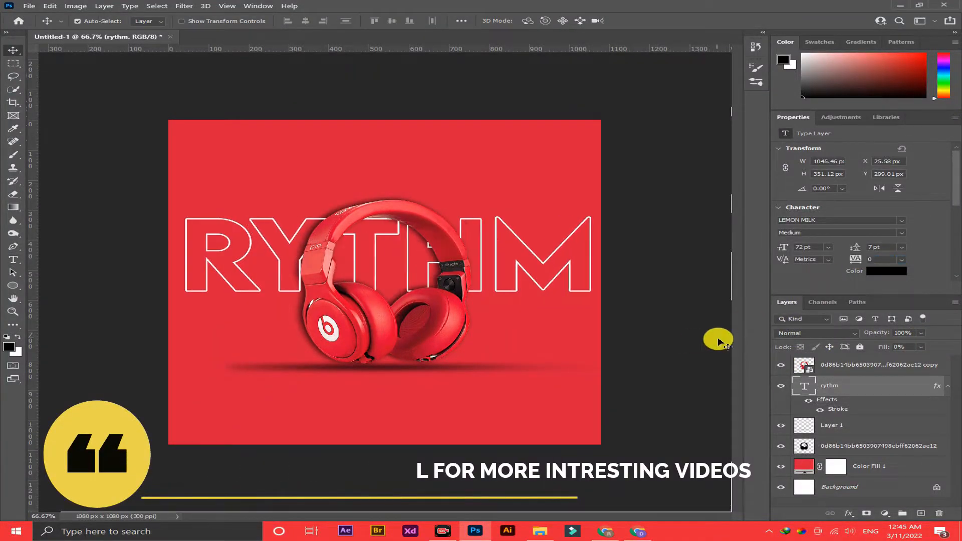
key("ctrl+t")
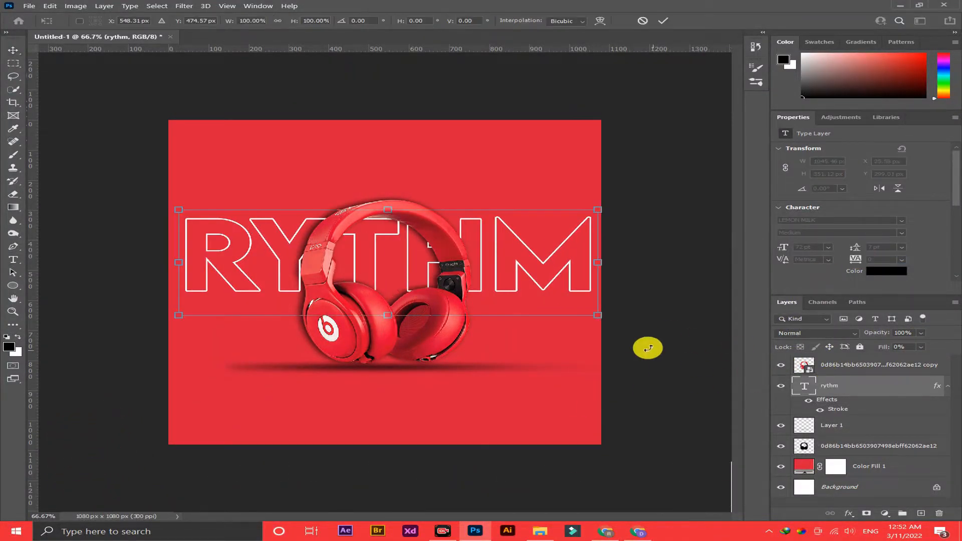
left_click_drag(596, 315, 566, 300)
key("Return")
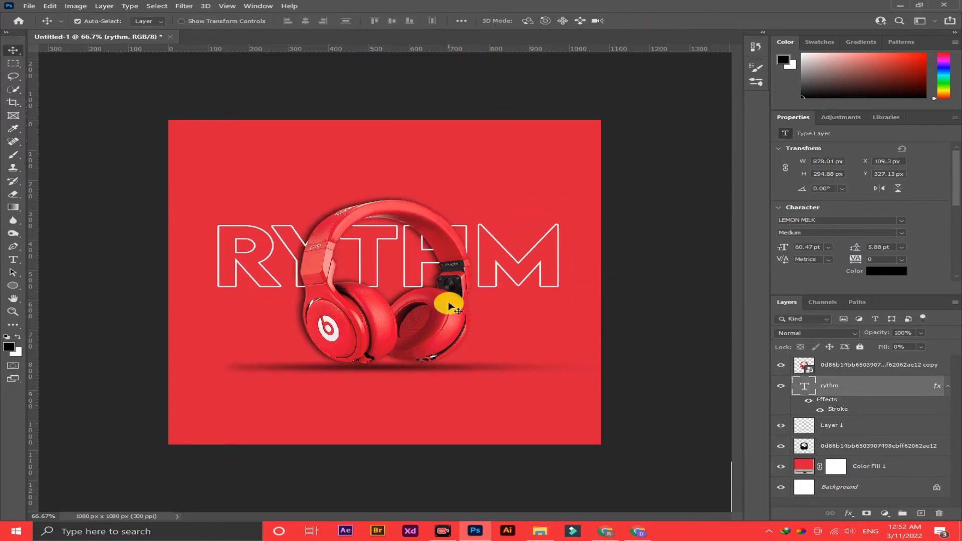
Place the visualizer PNG, scale it to about 25%, and position it between the canvas's left edge and the heading.
left_click(536, 535)
left_click_drag(275, 253, 180, 257)
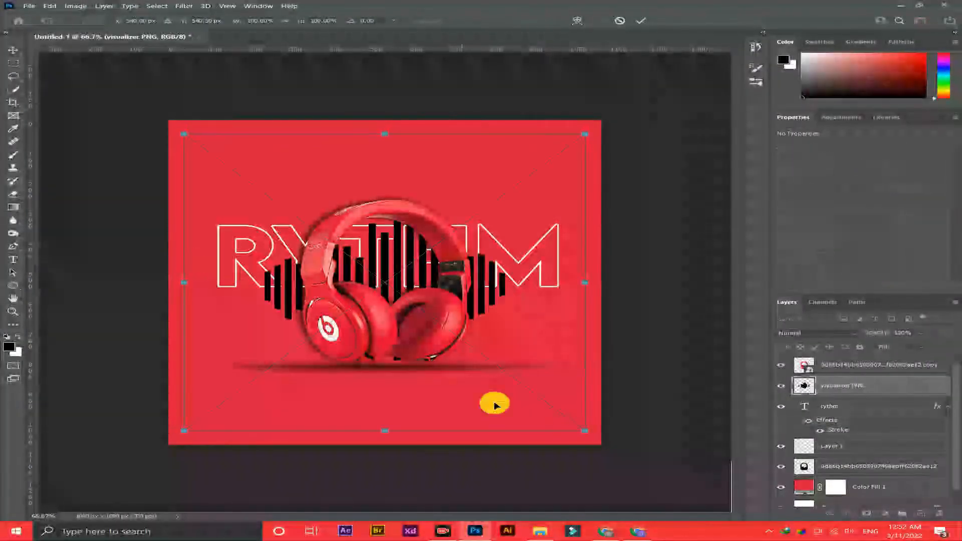
left_click_drag(588, 435, 222, 275)
left_click_drag(200, 271, 205, 271)
left_click_drag(231, 284, 208, 275)
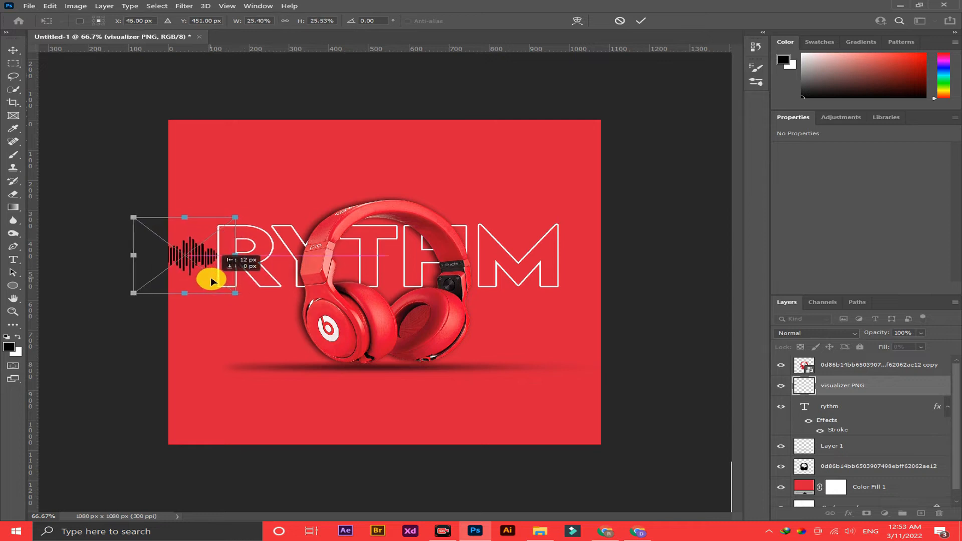
key("Return")
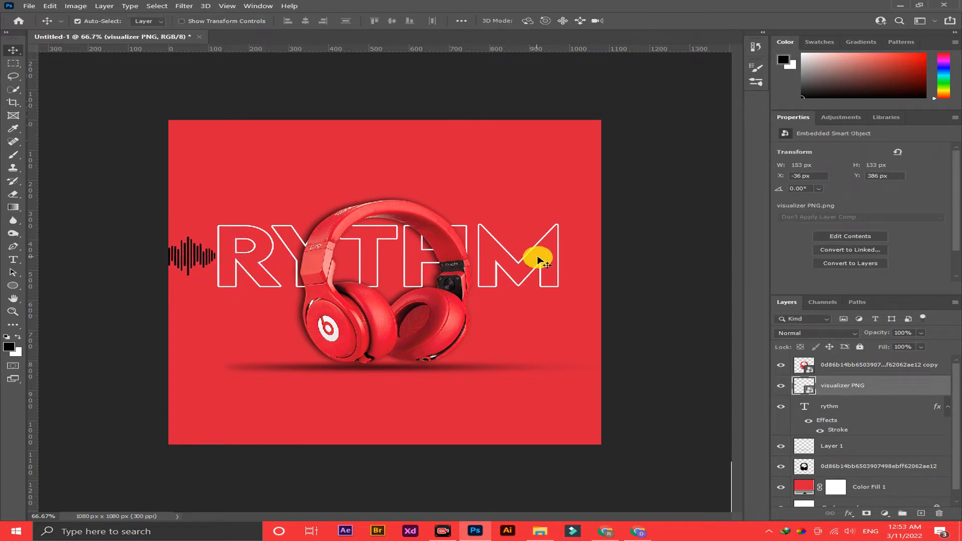
Duplicate the visualizer and move the copy to the canvas's right edge, just past the heading's letter M.
key("ctrl+j")
key("ctrl+t")
left_click_drag(189, 252, 603, 274)
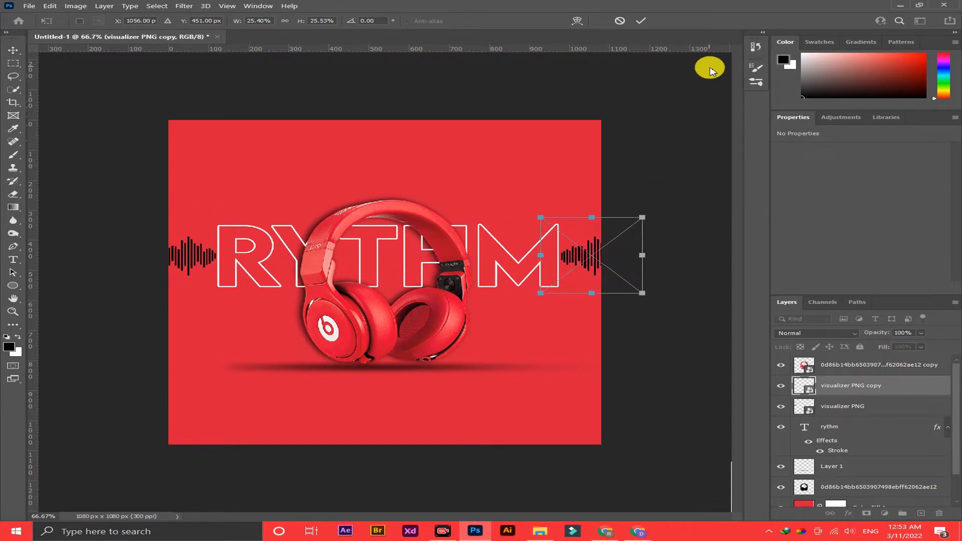
left_click(641, 23)
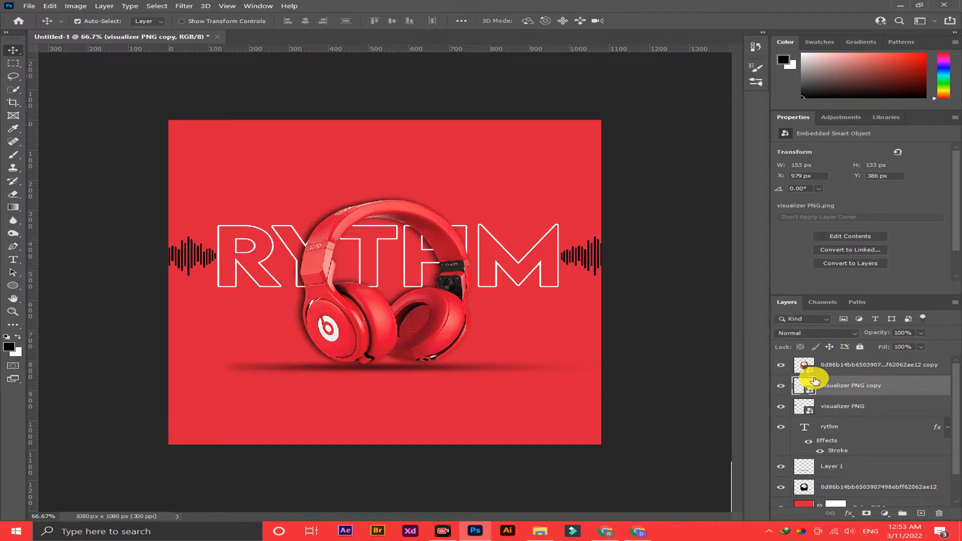
Rasterize the visualizer PNG layer and its copy.
right_click(825, 393)
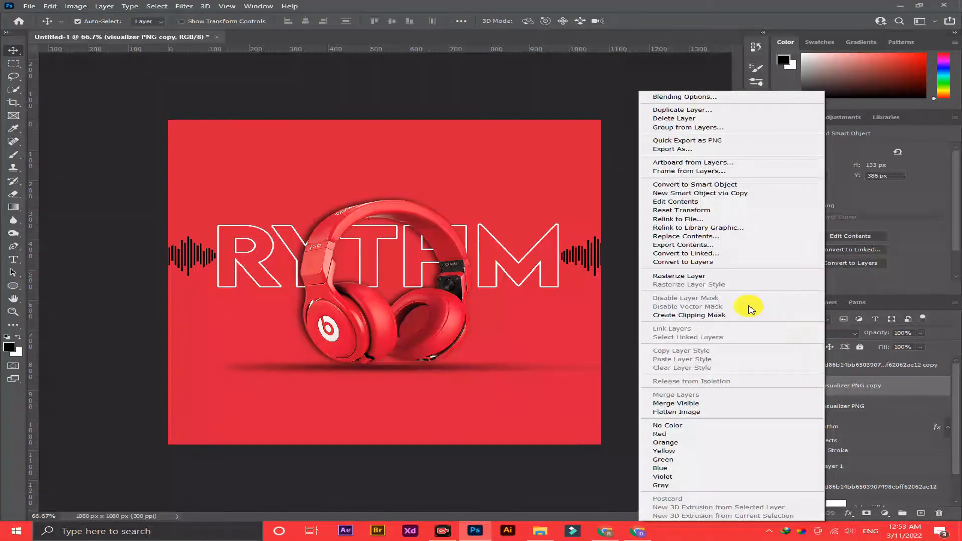
left_click(722, 276)
right_click(848, 407)
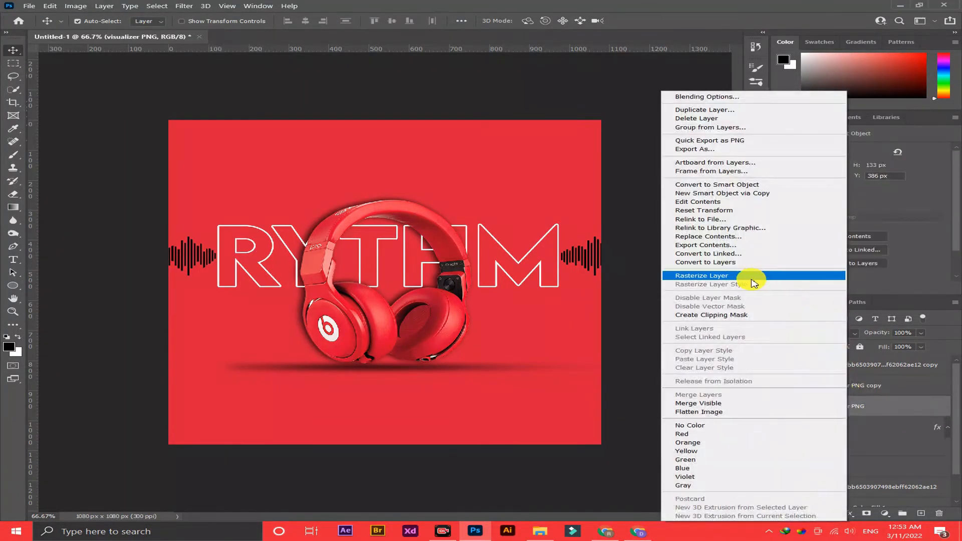
left_click(729, 277)
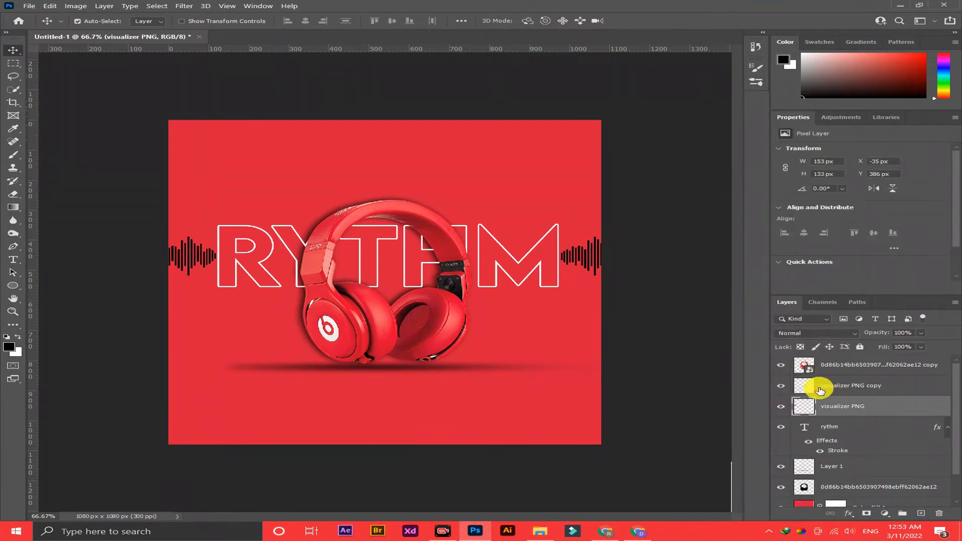
Recolour both visualizer graphics white.
left_click(813, 408, "ctrl")
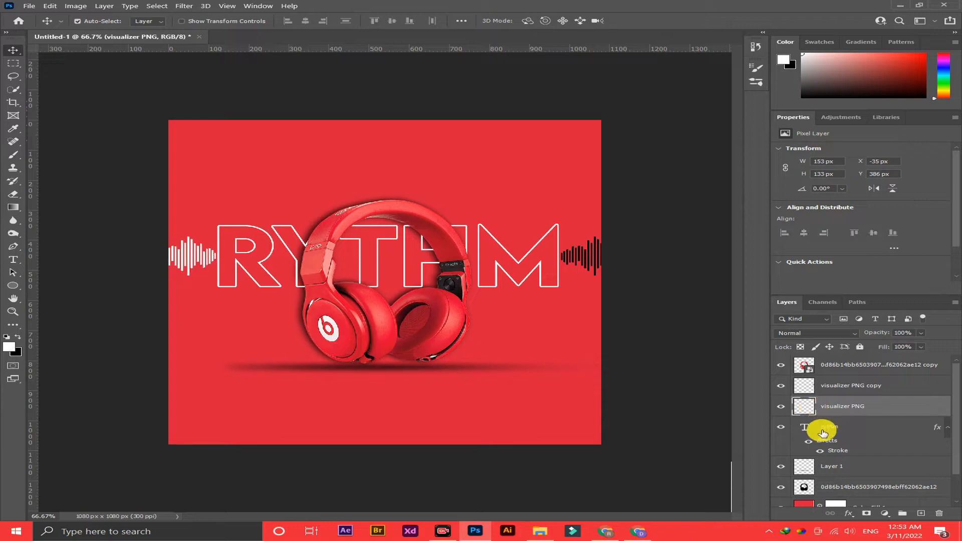
left_click(853, 392)
left_click(813, 390, "ctrl")
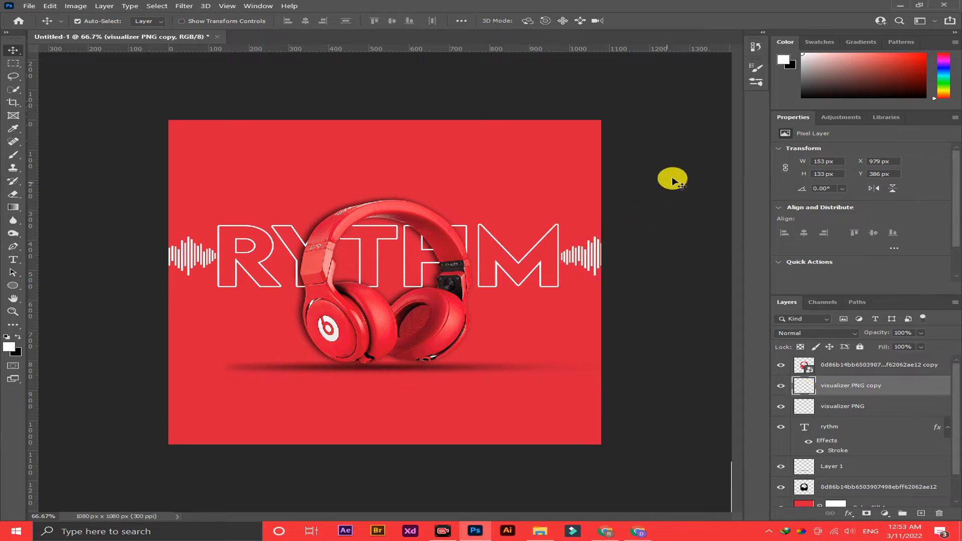
Add the white text "MUSIC" in LEMON MILK Medium below the headphones and set its size to 18 pt.
key("t")
left_click(236, 401)
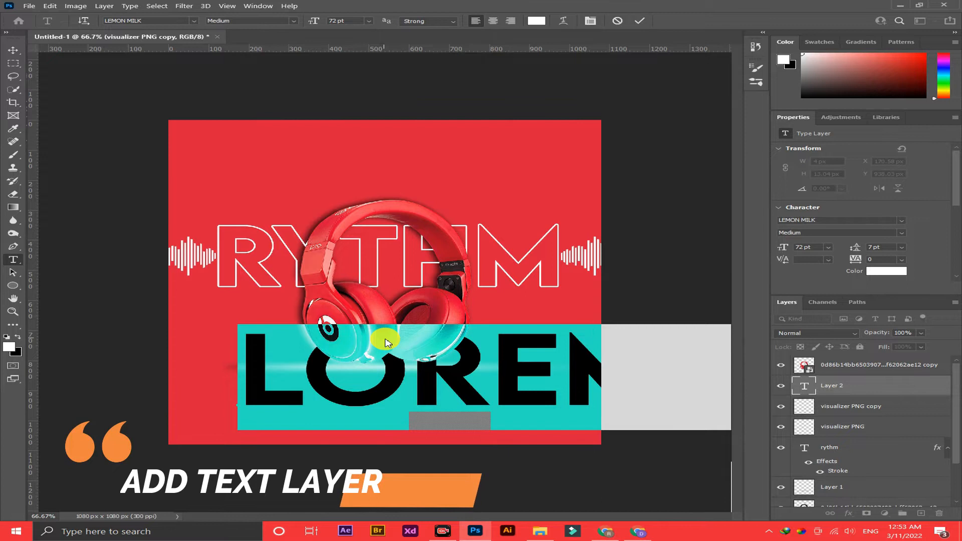
type("MUSI")
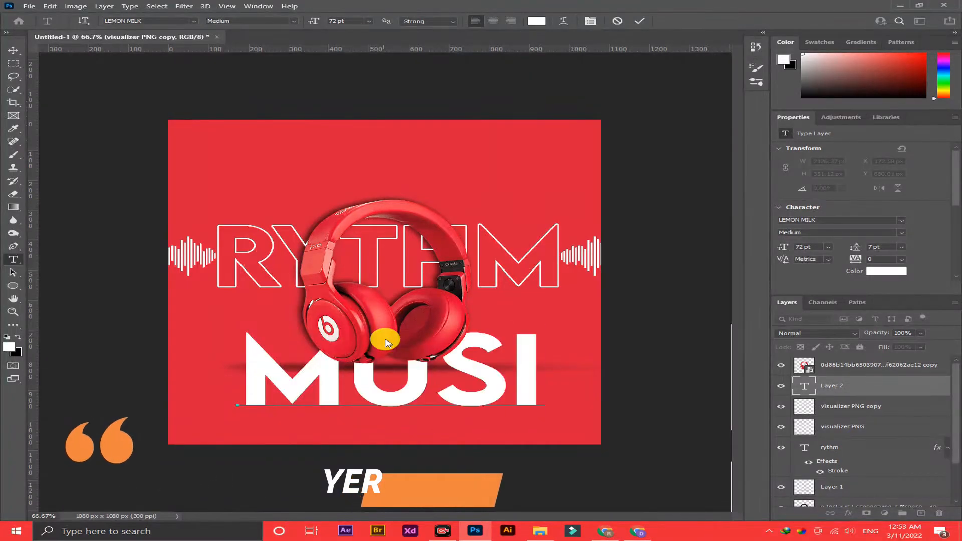
type("C")
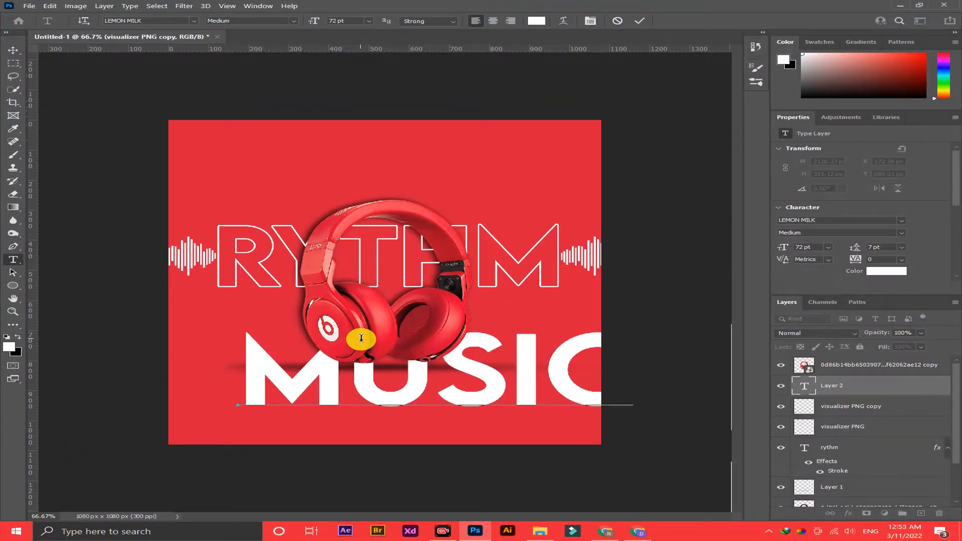
key("ctrl+a")
left_click(369, 21)
left_click(349, 126)
left_click(369, 21)
left_click(357, 104)
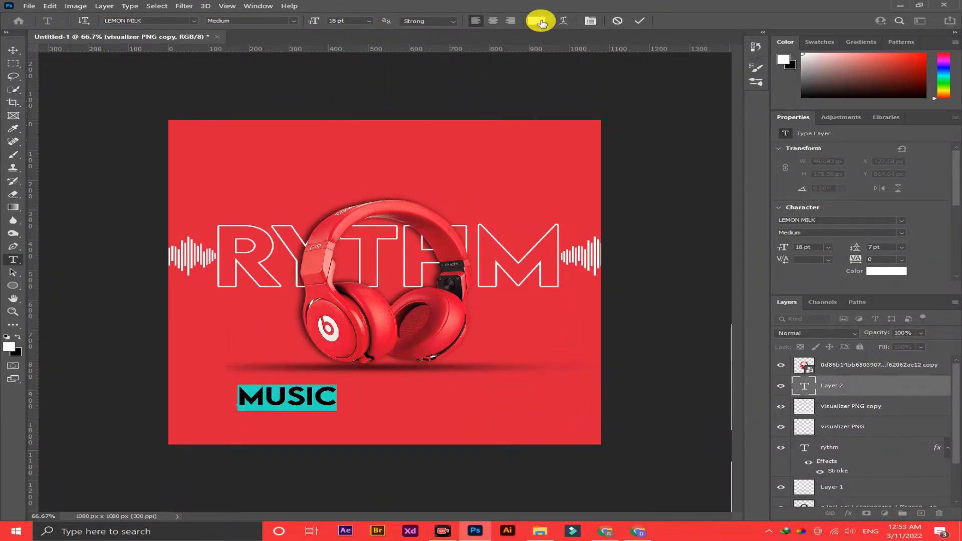
left_click(345, 382)
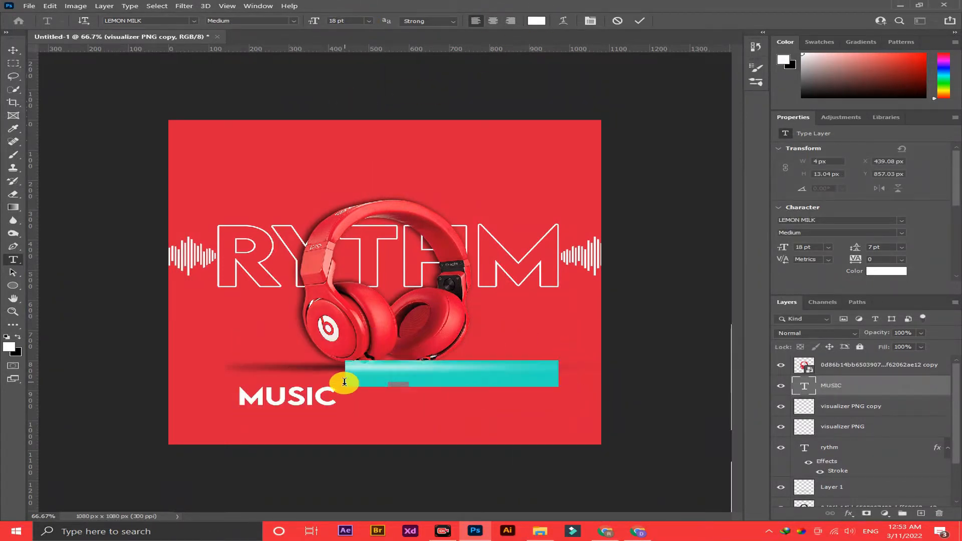
left_click(617, 20)
left_click_drag(333, 400, 248, 379)
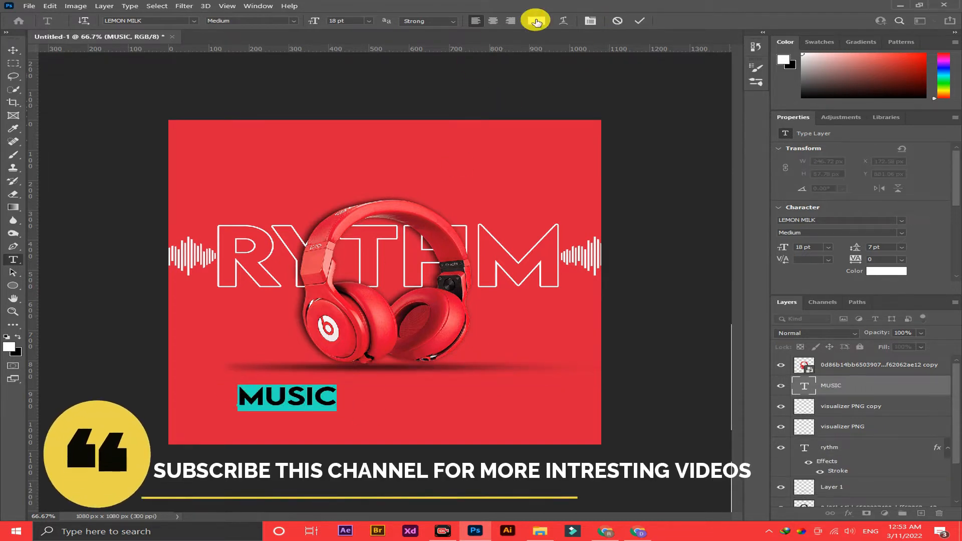
left_click(535, 20)
left_click(345, 319)
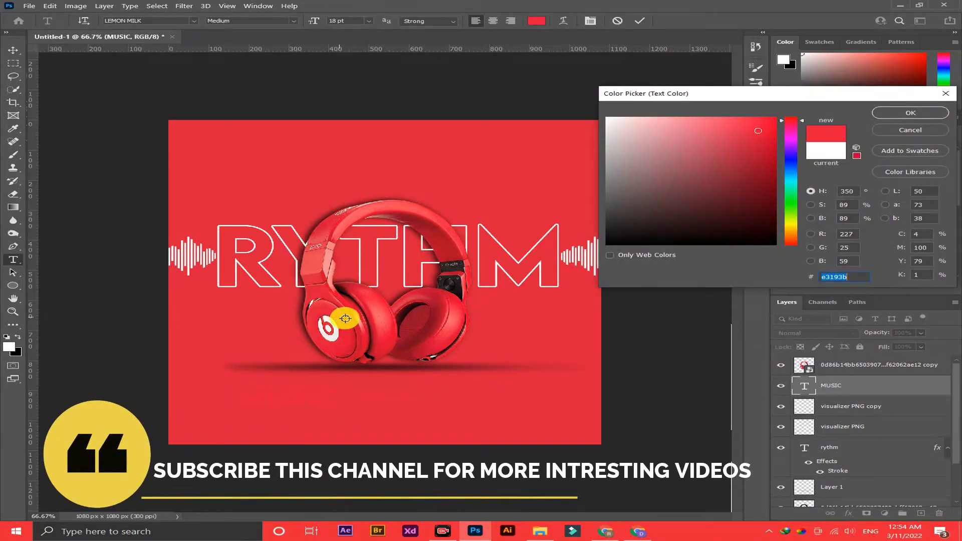
left_click(882, 130)
left_click(639, 21)
Scale the MUSIC text to about 62%, rotate it to -90°, and move it to the canvas's left edge below the visualizer.
key("ctrl+t")
left_click_drag(336, 360, 327, 351)
left_click_drag(307, 432, 293, 405)
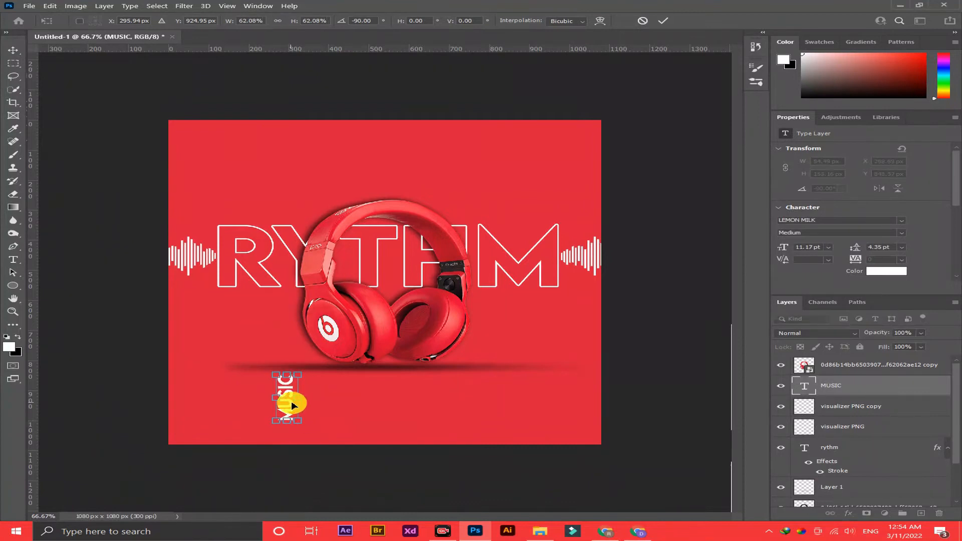
left_click(662, 20)
Change the MUSIC text colour to yellow, fffc00.
left_click(535, 21)
left_click(789, 164)
left_click(771, 154)
left_click_drag(799, 183, 789, 220)
left_click_drag(774, 125, 789, 117)
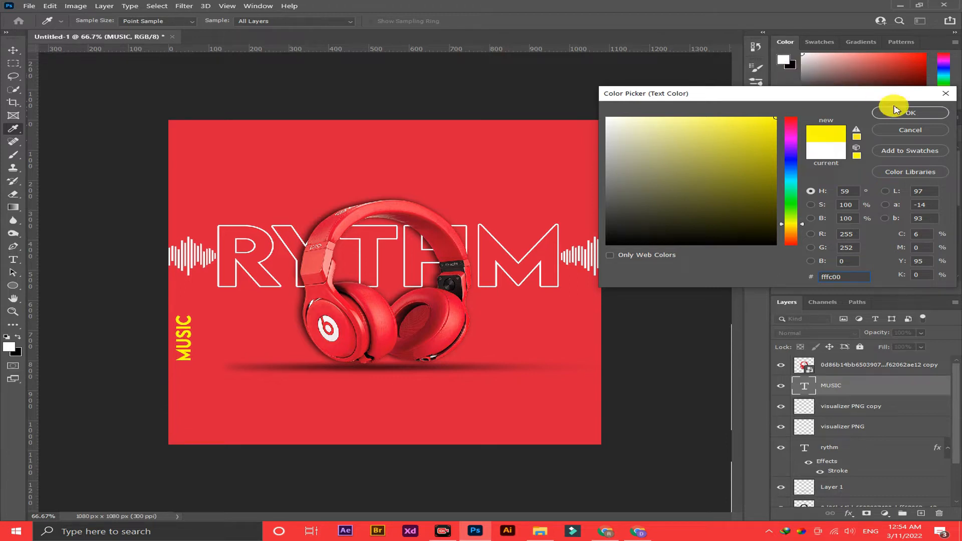
left_click(887, 114)
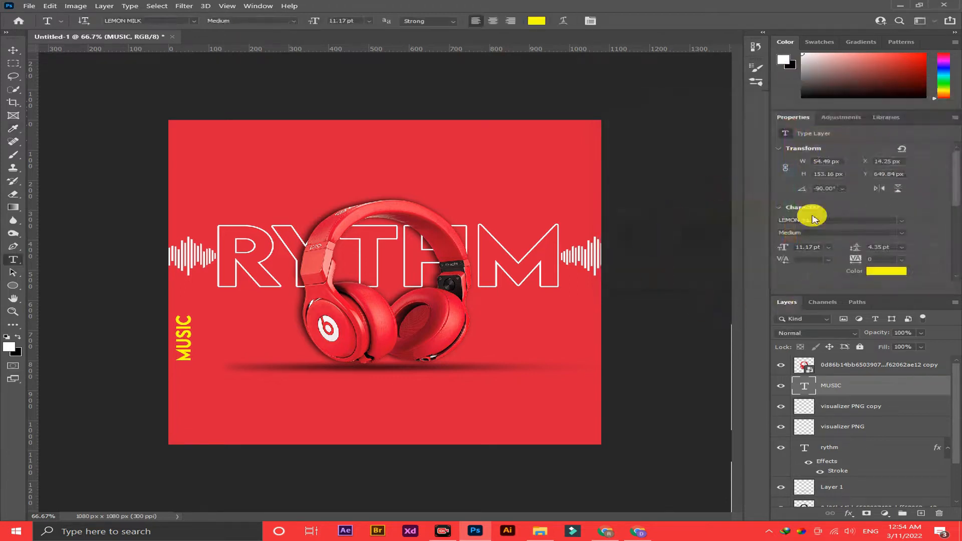
Place the music-note image 26433167, enlarge it to about 1206 × 1301 px, and move its layer directly above Color Fill 1.
left_click(539, 531)
left_click_drag(468, 257, 554, 435)
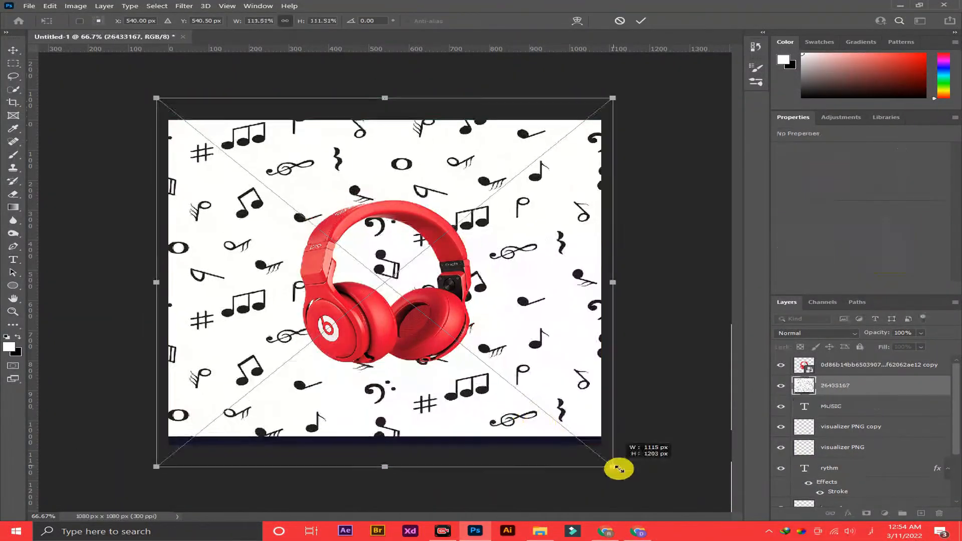
left_click(641, 21)
mouse_move(856, 391)
left_mouse_down()
mouse_move(840, 522)
mouse_move(837, 468)
mouse_move(852, 466)
left_mouse_up()
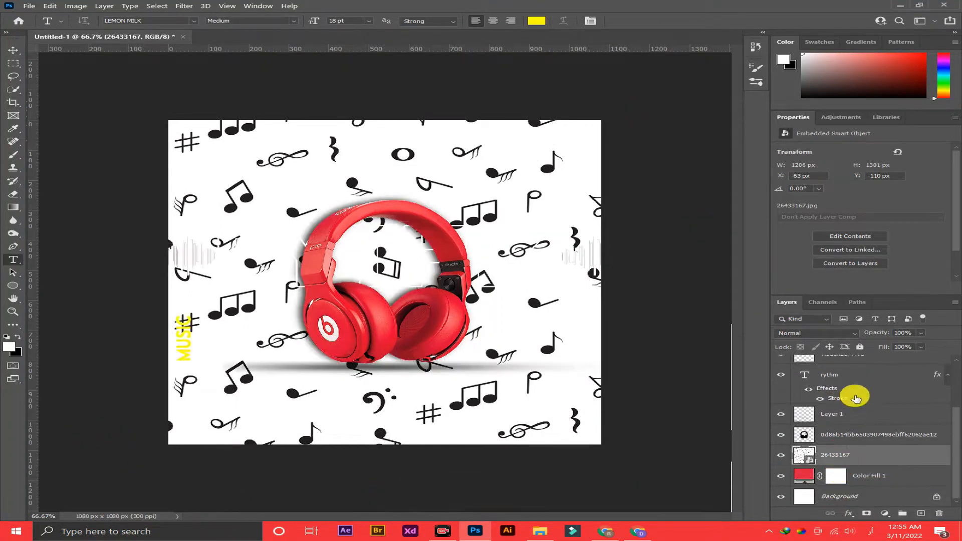
Set the music-note pattern layer to Multiply blending with 12% opacity.
left_click(821, 332)
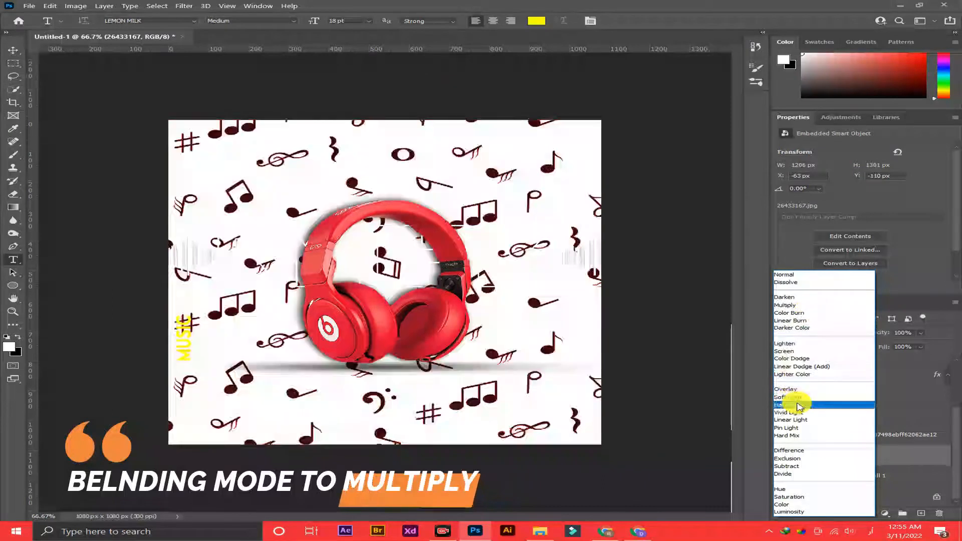
left_click(784, 305)
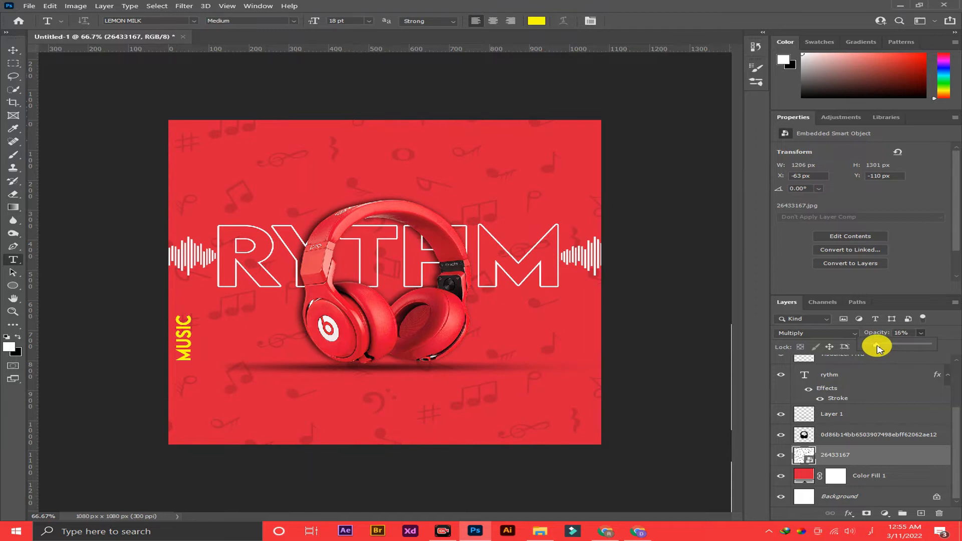
Add the text "New Item" above the headphones in the Aesthetic Violet font.
left_click(278, 172)
type("N")
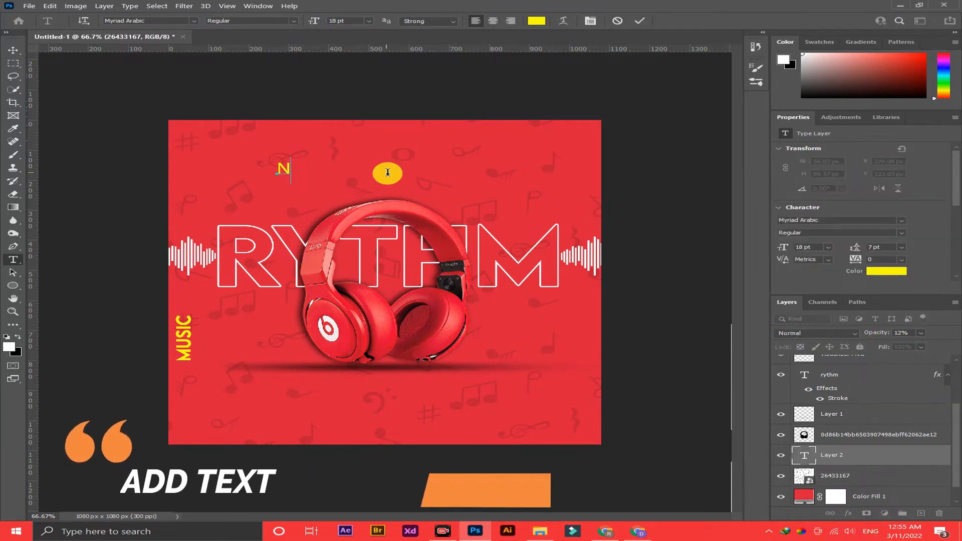
type("ew Item")
key("ctrl+a")
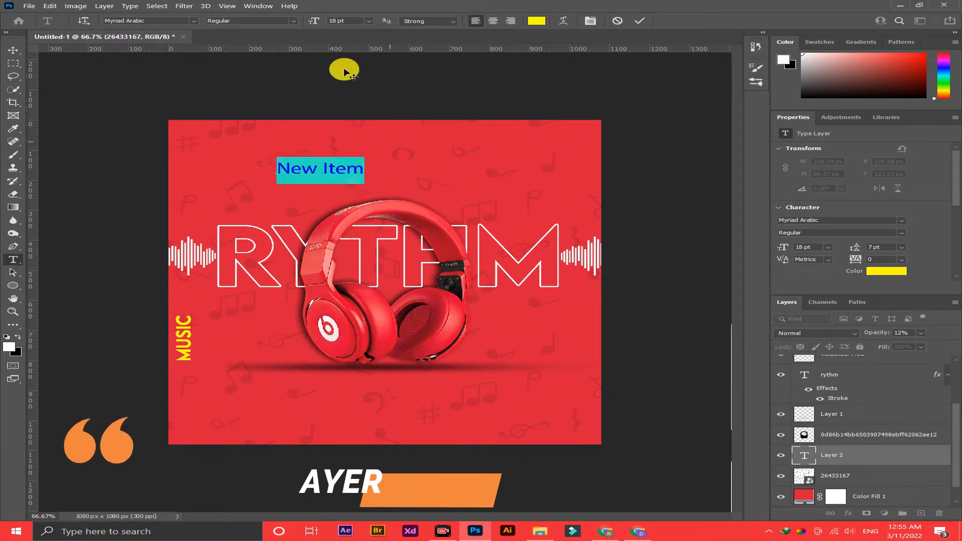
left_click(194, 21)
scroll(231, 81, "up", 5)
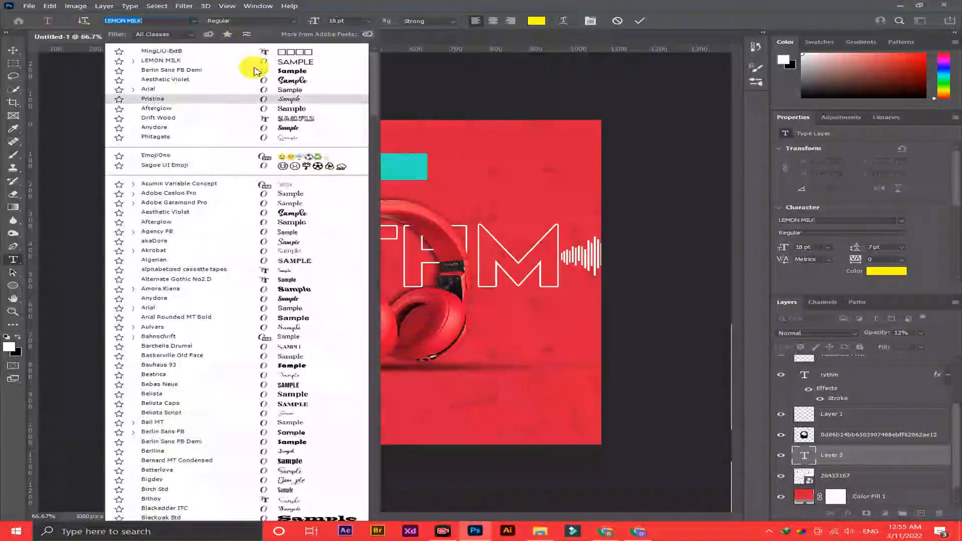
left_click(255, 79)
left_click(639, 20)
Enlarge the New Item text to about 431 × 152 px and move it to the canvas's upper-left corner.
key("v")
left_click_drag(333, 159, 353, 192)
key("ctrl+t")
left_click(663, 22)
left_click_drag(297, 160, 291, 153)
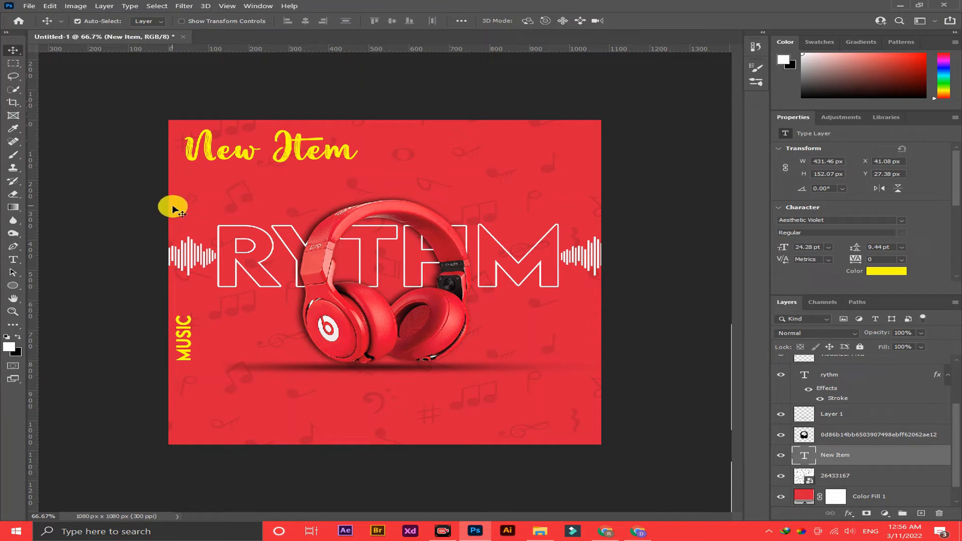
Add the text "for special" below New Item in the LEMON MILK Light font.
key("t")
left_click(225, 174)
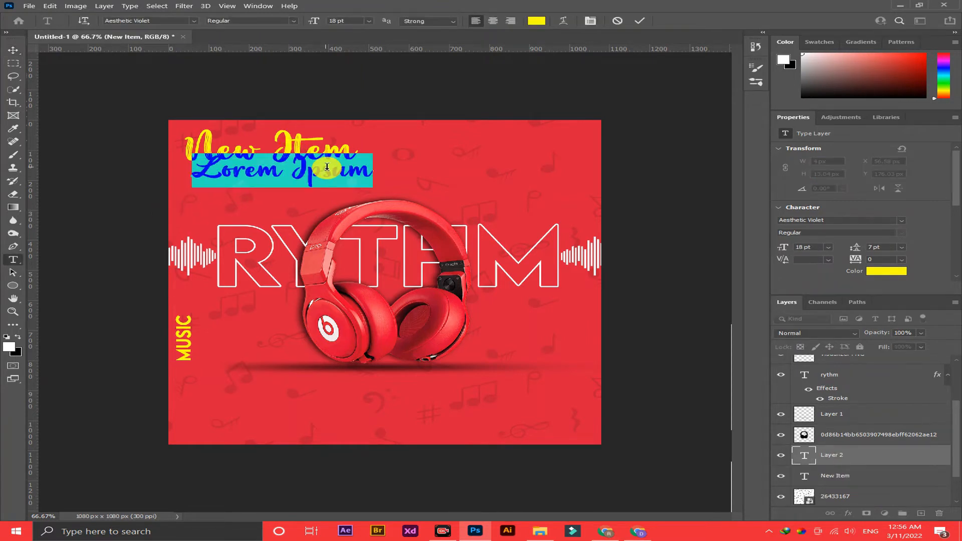
type("for specia")
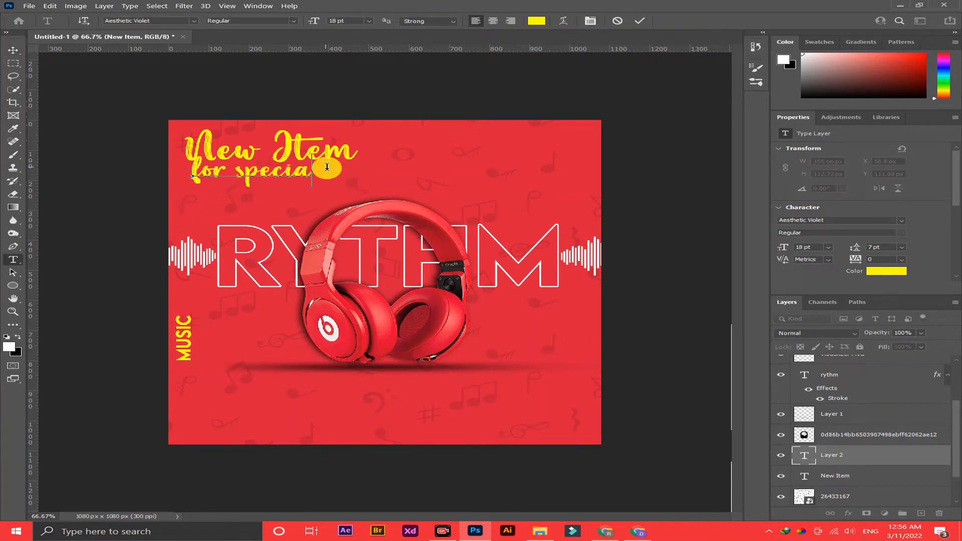
key("ctrl+a")
left_click(193, 20)
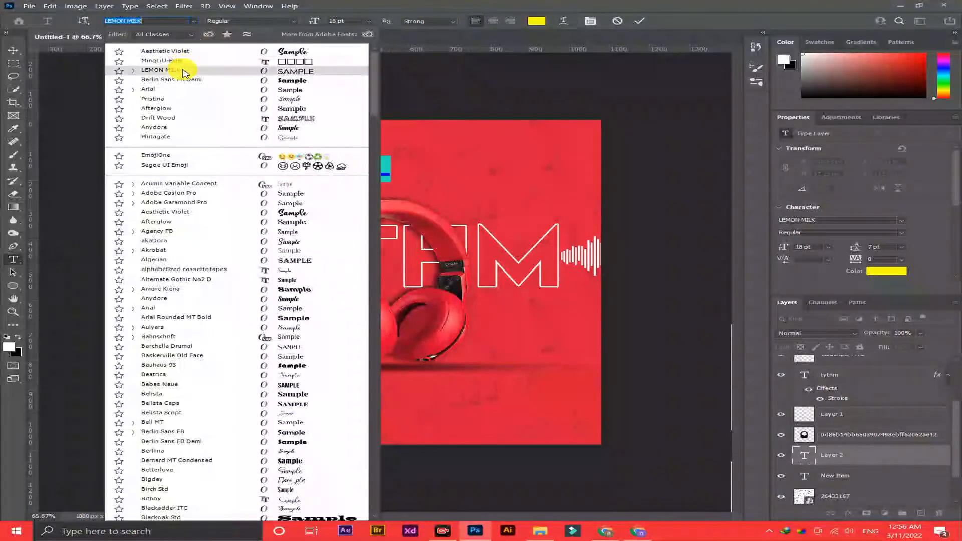
left_click(185, 66)
left_click(293, 20)
left_click(270, 29)
Set the "for special" text size to 9 pt and align its left edge under the New Item text.
left_click(369, 21)
left_click(356, 88)
left_click(367, 22)
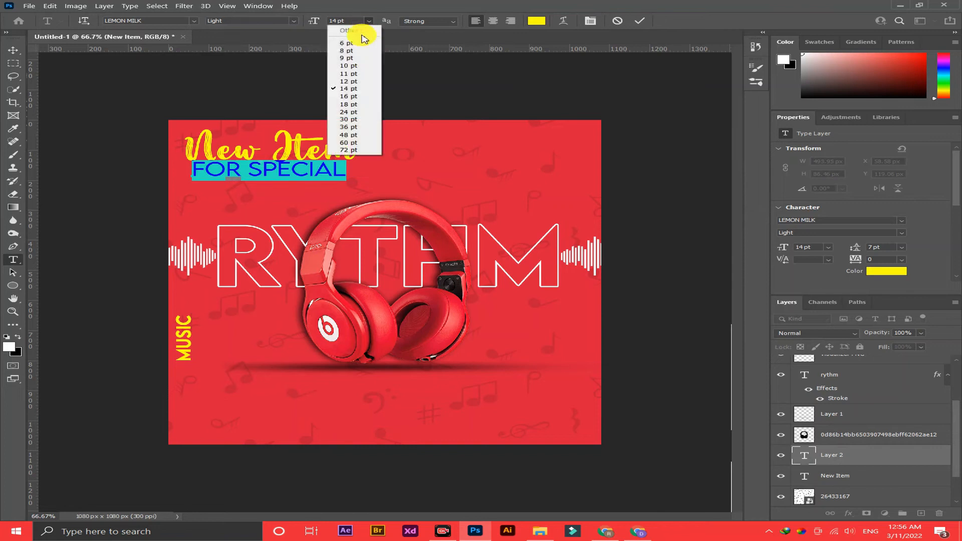
left_click(348, 81)
left_click(368, 21)
left_click(351, 60)
left_click(639, 20)
key("v")
left_click_drag(241, 174, 235, 175)
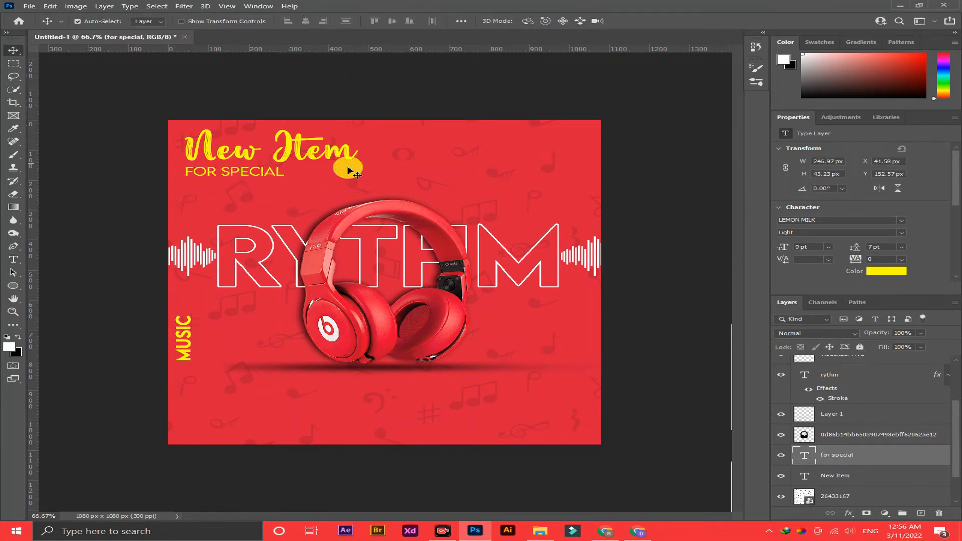
Set the "for special" text's tracking to 540 and move it up 10 px.
left_click_drag(851, 258, 850, 260)
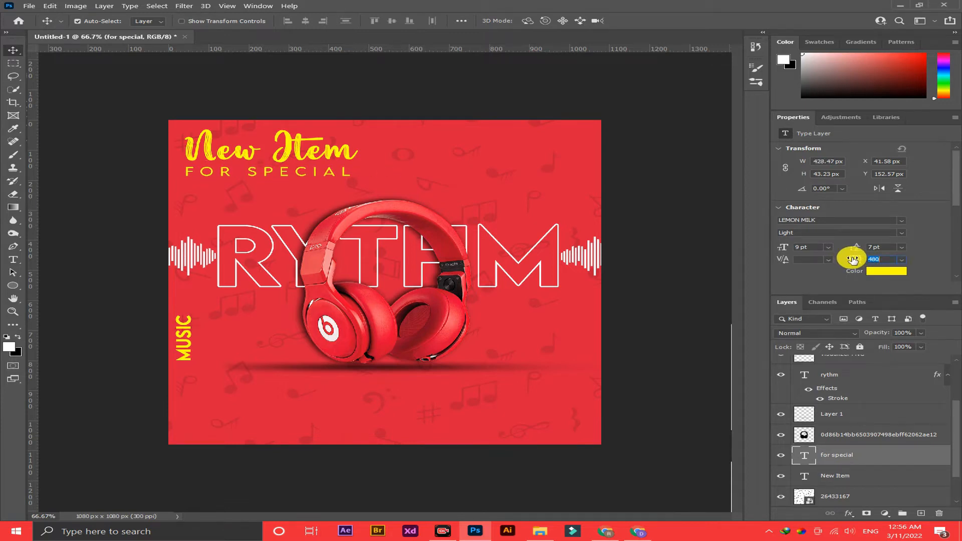
key("shift+Up")
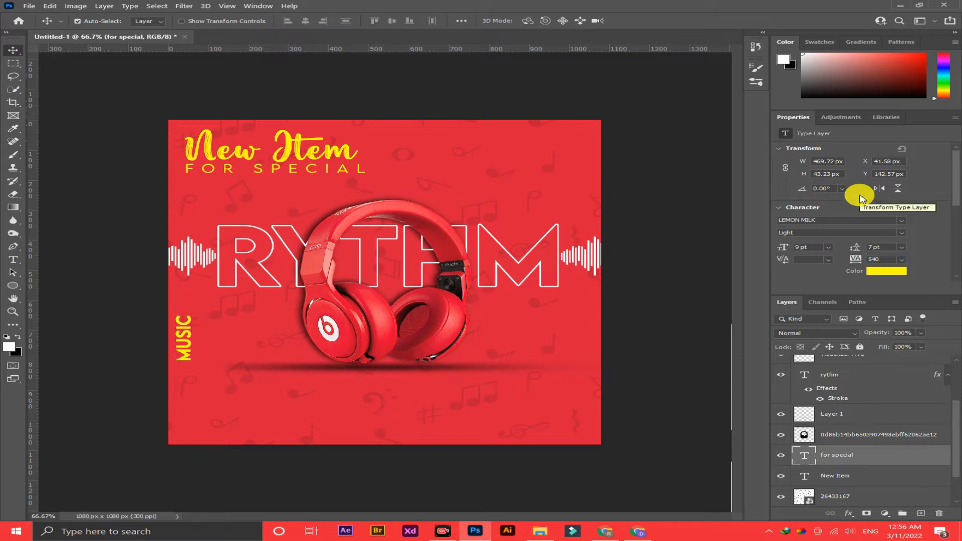
Change the "for special" text colour to white, ffffff.
left_click(886, 270)
left_click_drag(754, 201, 549, 88)
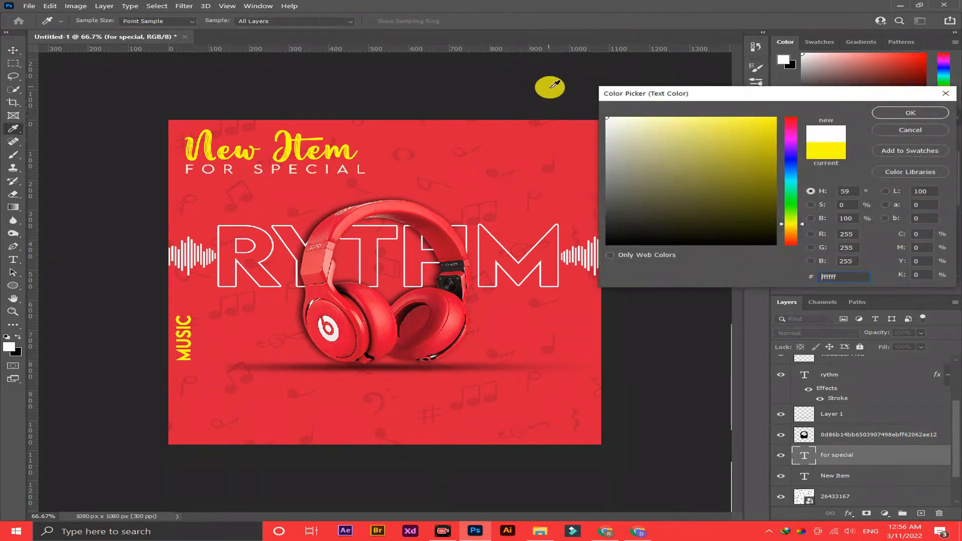
left_click(887, 115)
Add the text "customer" below the end of "for special" in the Aesthetic Violet font.
key("t")
left_click(298, 184)
type("CUstomer")
key("ctrl+a")
left_click(193, 21)
left_click(195, 60)
Set the customer text's tracking to 0 and its colour to the yellow sampled from the New Item text.
left_click_drag(890, 259, 826, 250)
type("0")
key("Return")
left_click(538, 21)
left_click(299, 148)
left_click(878, 116)
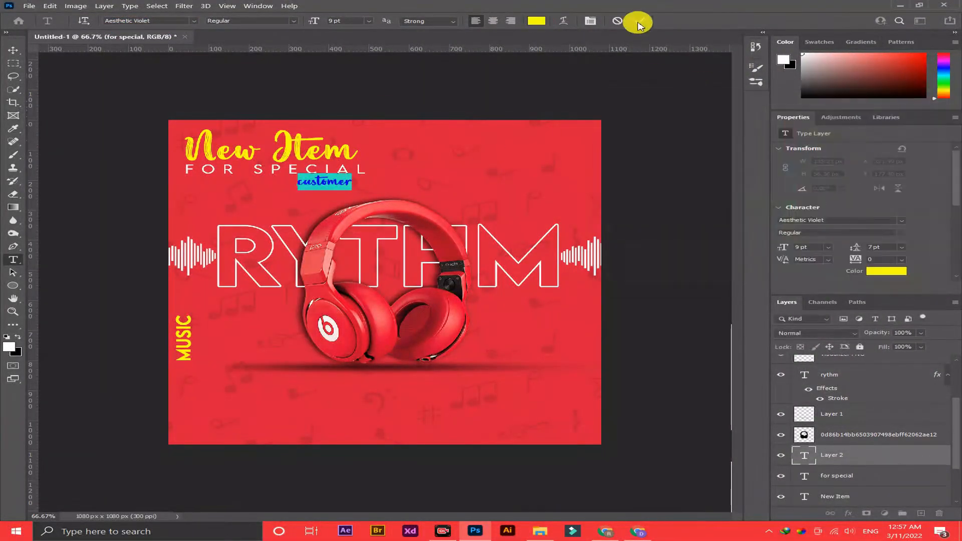
left_click(638, 21)
Scale the customer text to about 122% and move it just under the right end of "for special".
key("v")
key("ctrl+t")
left_click_drag(329, 182, 367, 186)
key("Right")
key("Right")
key("Right")
key("Right")
key("Right")
key("Right")
key("Right")
key("Right")
key("Right")
key("Right")
key("Right")
key("Right")
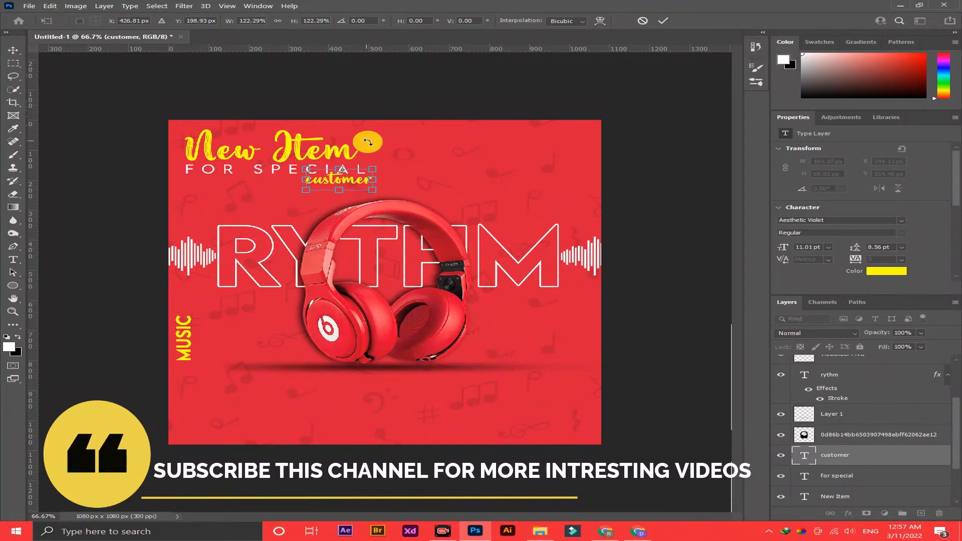
key("Down")
key("Right")
key("Right")
key("Right")
key("Right")
key("Right")
key("Right")
key("Right")
key("Right")
key("Right")
key("Right")
key("Right")
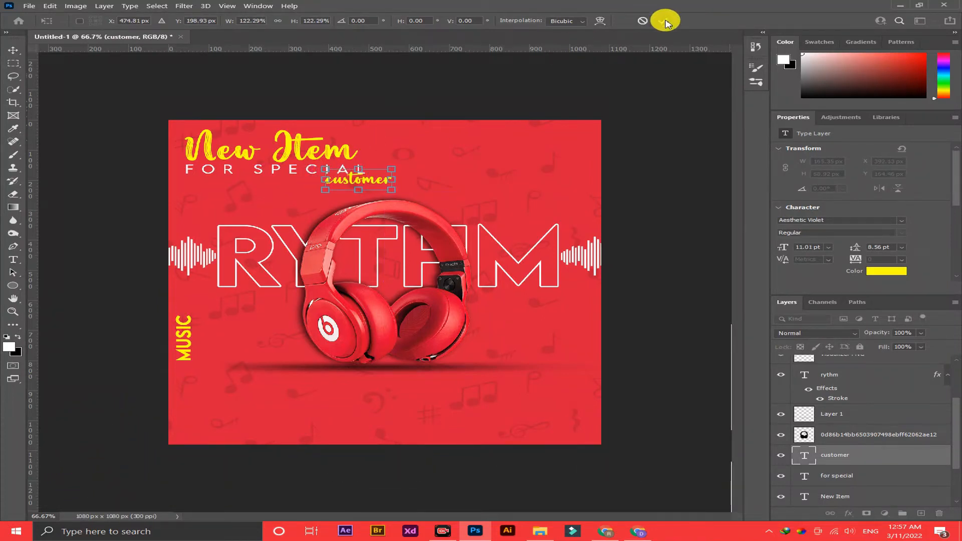
left_click(664, 22)
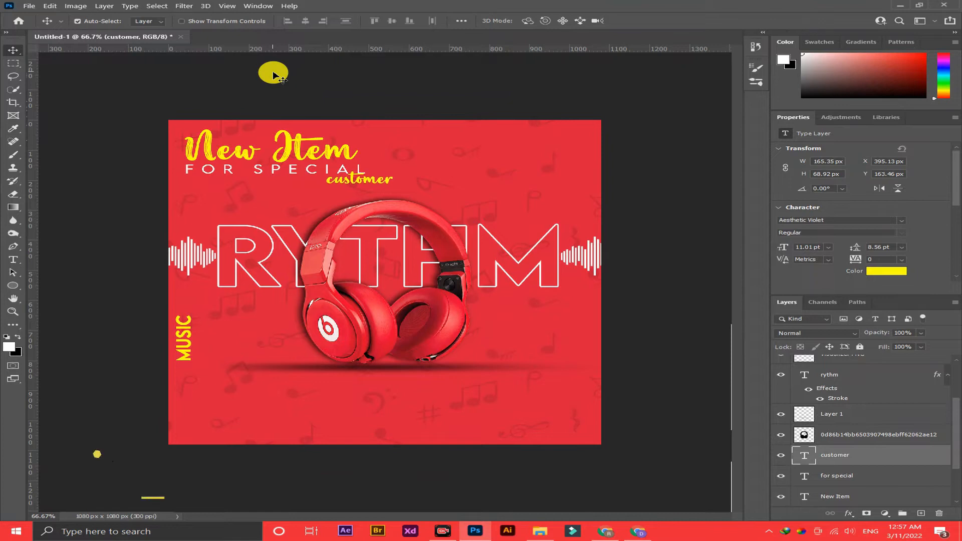
Duplicate the New Item text layer twice.
left_click(212, 143)
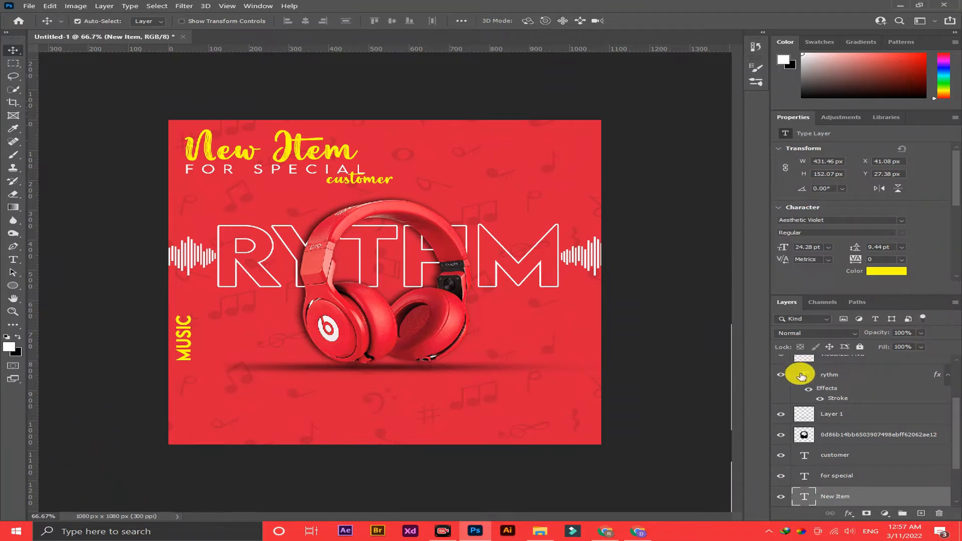
scroll(834, 375, "up", 3)
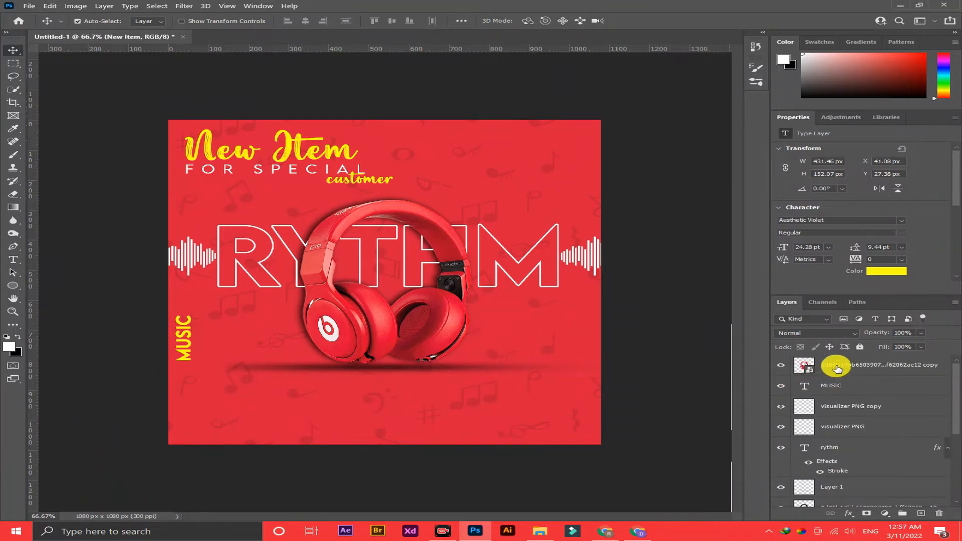
scroll(836, 369, "down", 3)
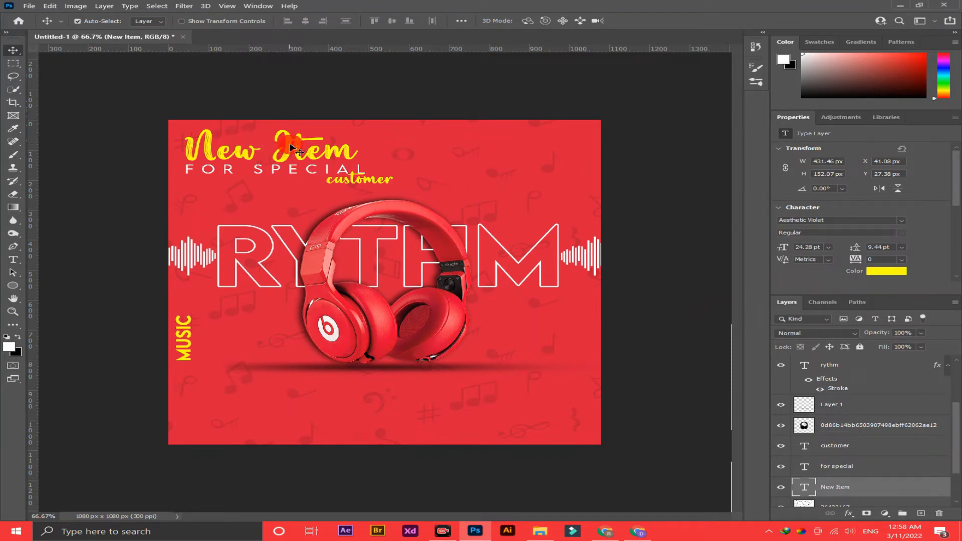
scroll(831, 440, "down", 2)
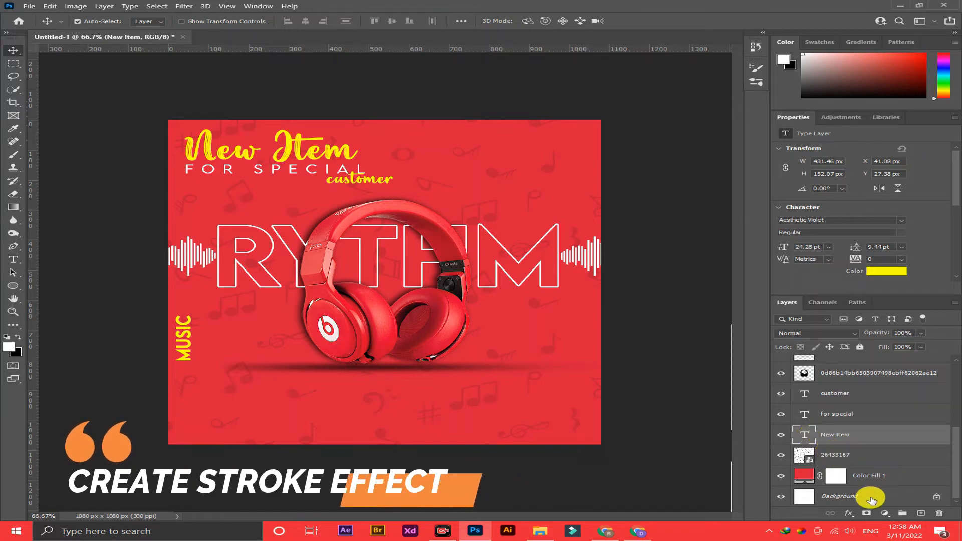
key("ctrl+j")
key("ctrl+j")
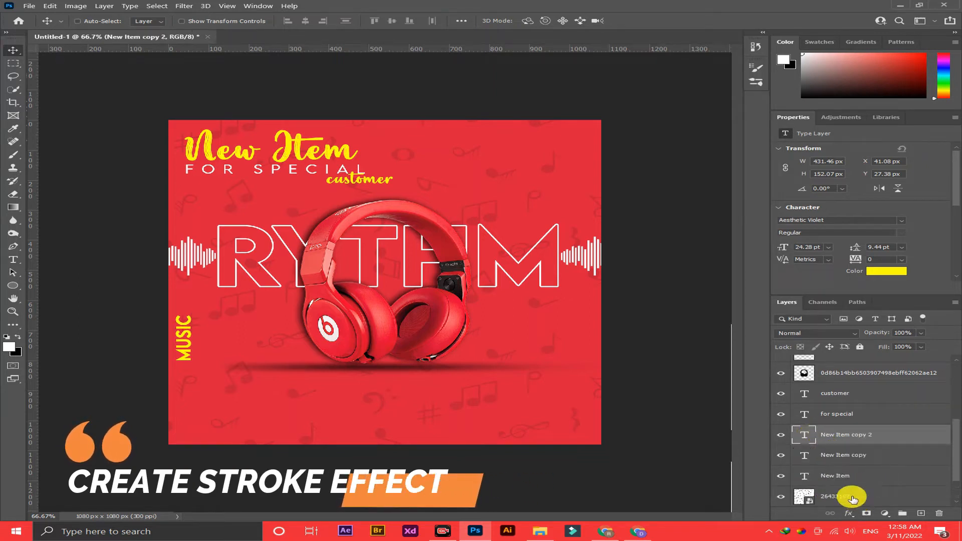
Add a 4 px outside stroke in red, d9213d, to the New Item copy layer.
left_click(852, 455)
left_click(848, 514)
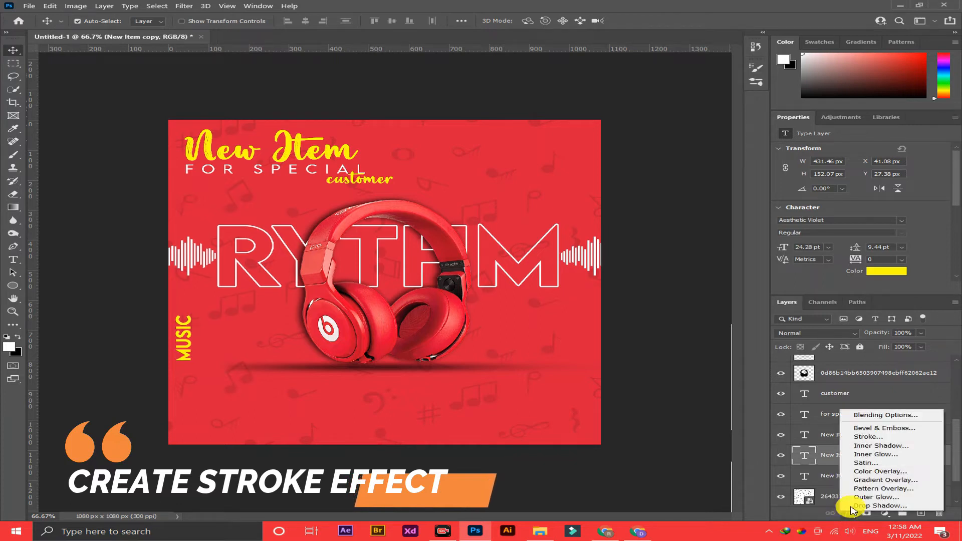
left_click(869, 437)
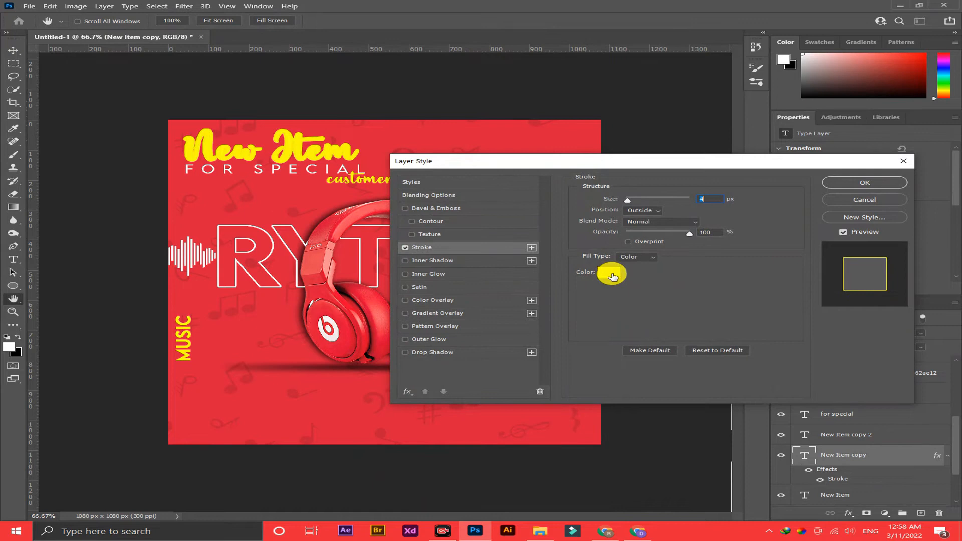
left_click(612, 277)
left_click(257, 135)
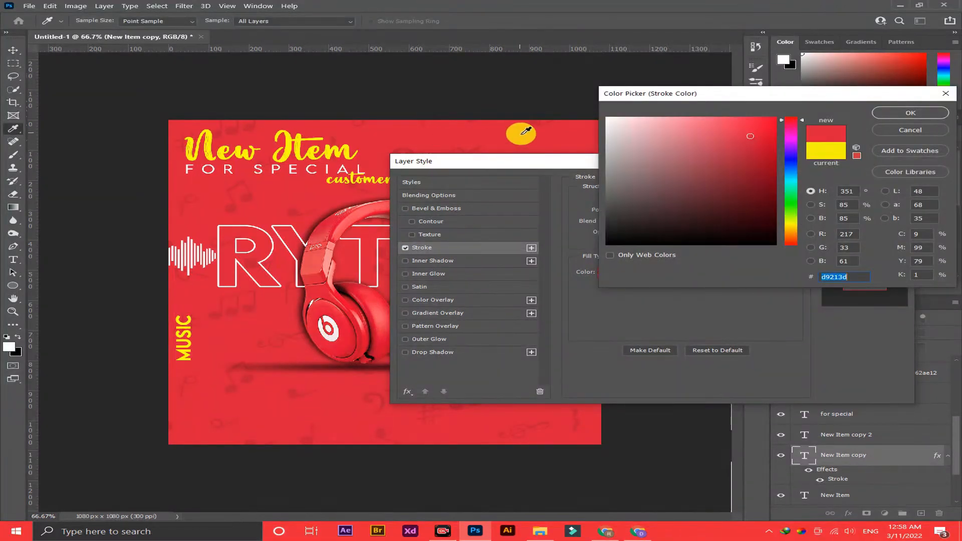
left_click(877, 117)
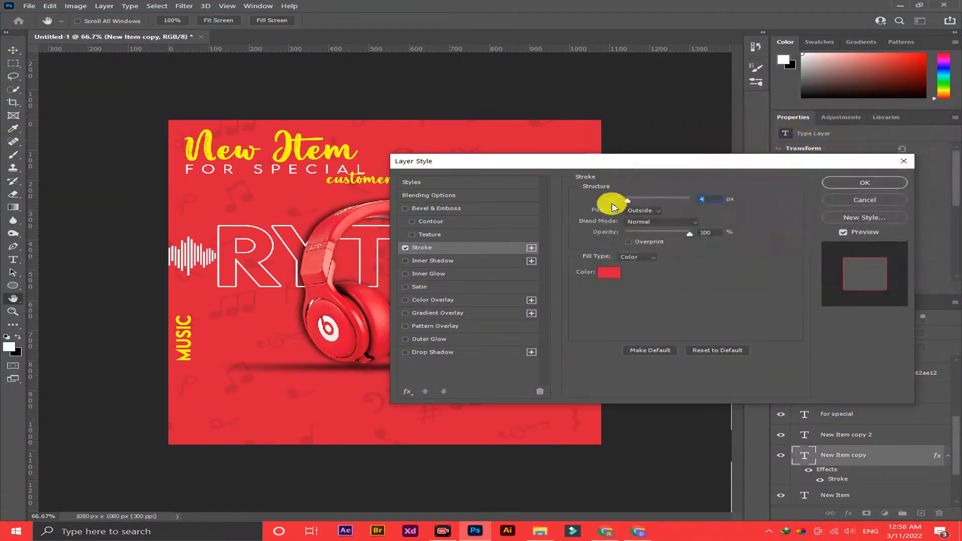
left_click(857, 186)
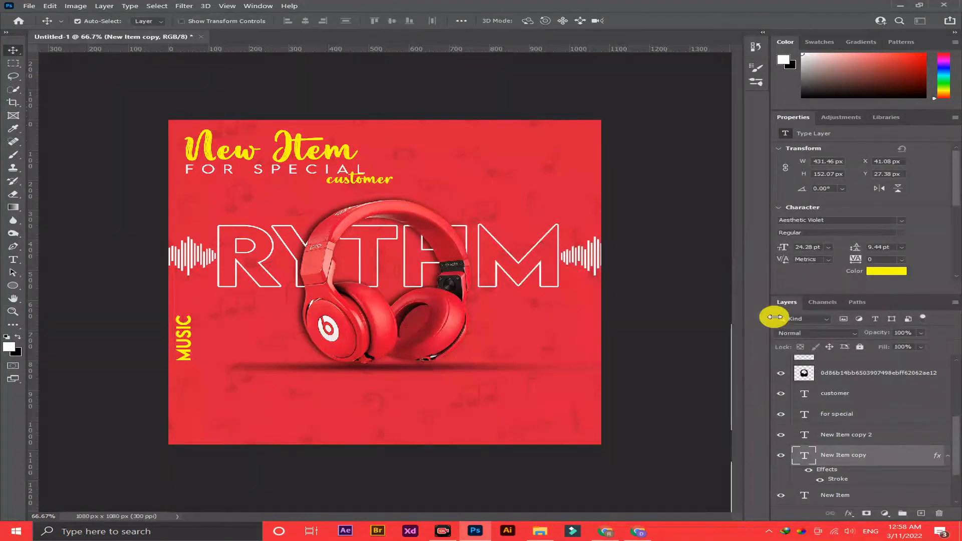
Add an 8 px outside stroke in yellow, fffc00, to the original New Item layer.
left_click(851, 502)
left_click(848, 513)
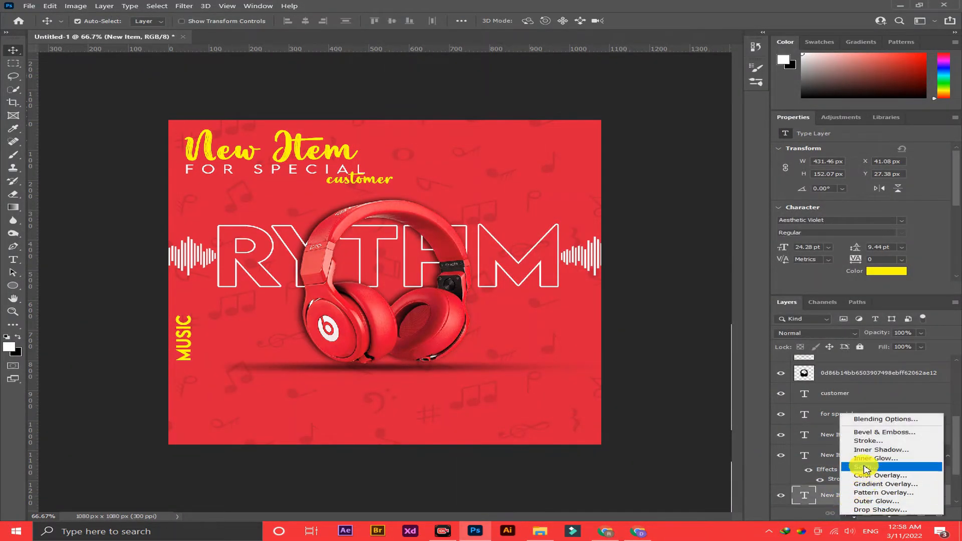
left_click(867, 441)
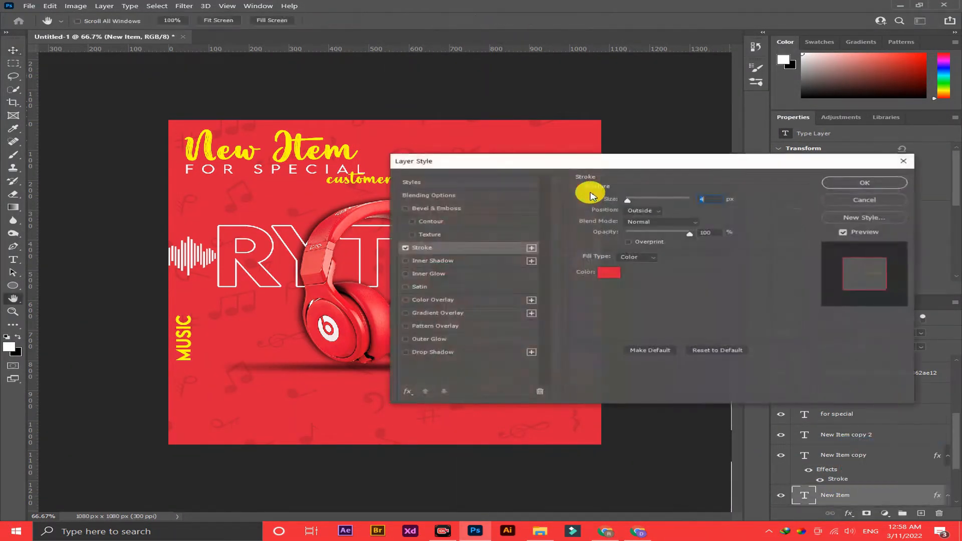
left_click(606, 274)
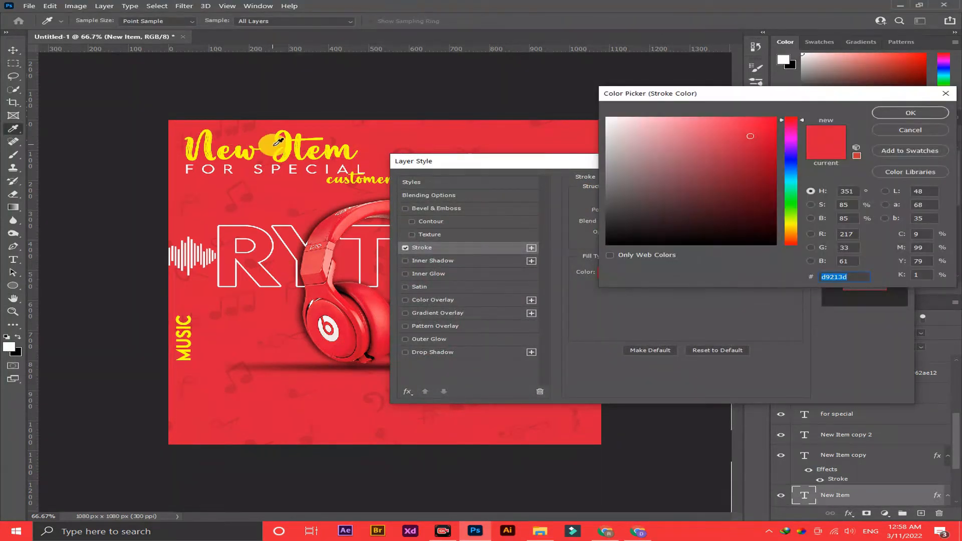
left_click(293, 143)
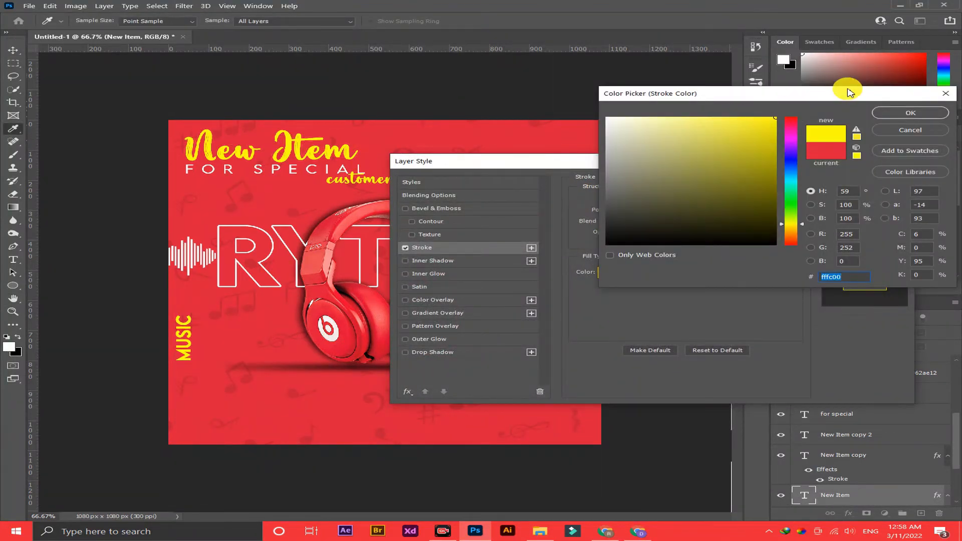
left_click(924, 111)
left_click_drag(626, 200, 631, 203)
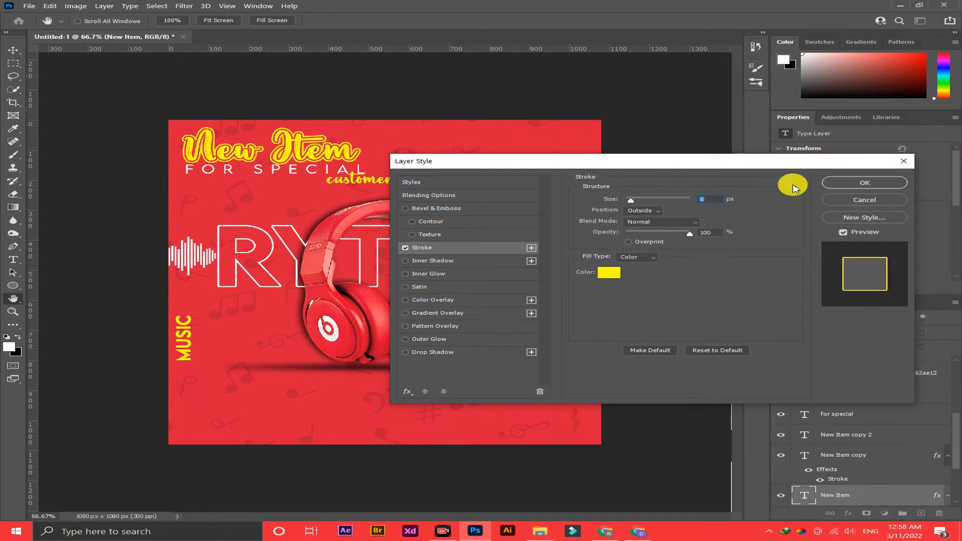
left_click(834, 187)
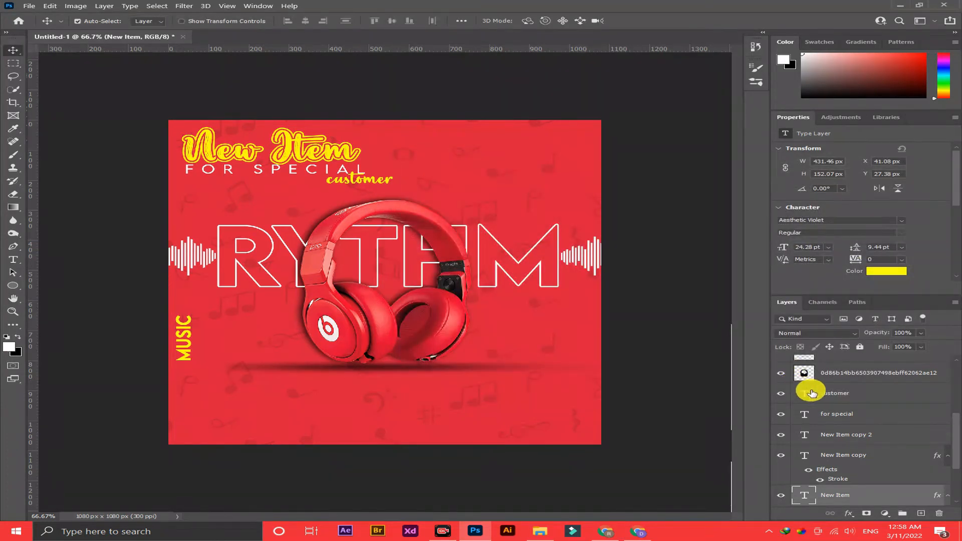
Duplicate the customer text layer twice.
left_click(827, 395)
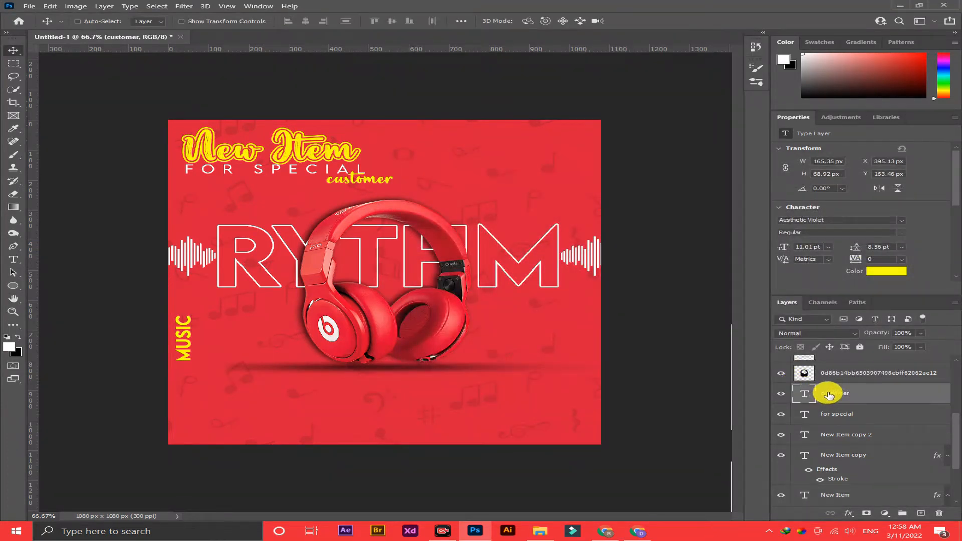
key("ctrl+j")
key("ctrl+j")
Add a red outside stroke to the customer copy text layer.
left_click(837, 413)
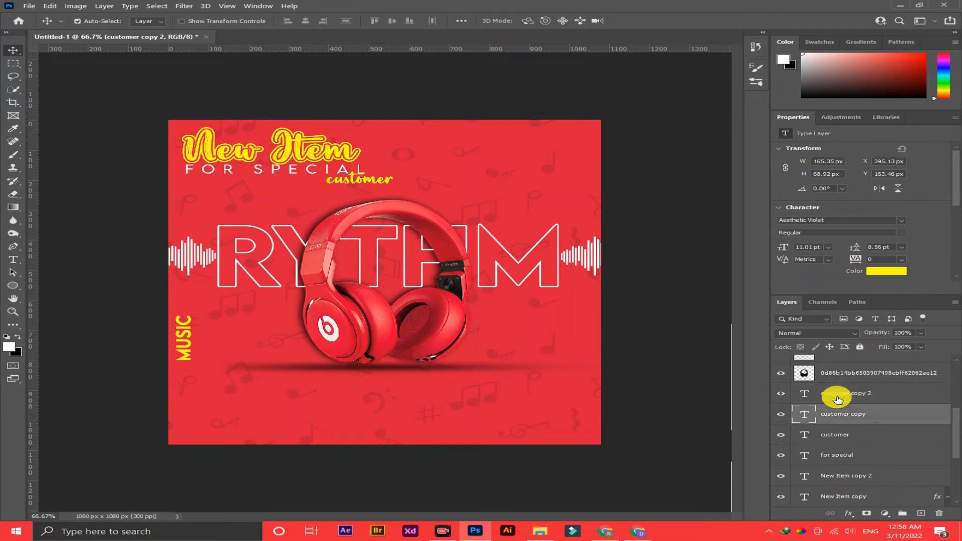
left_click(844, 513)
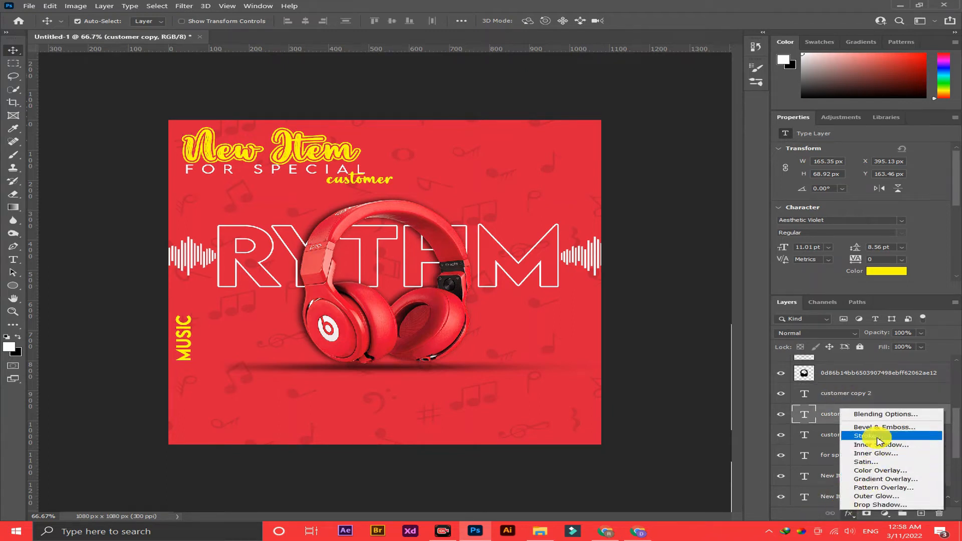
left_click(812, 435)
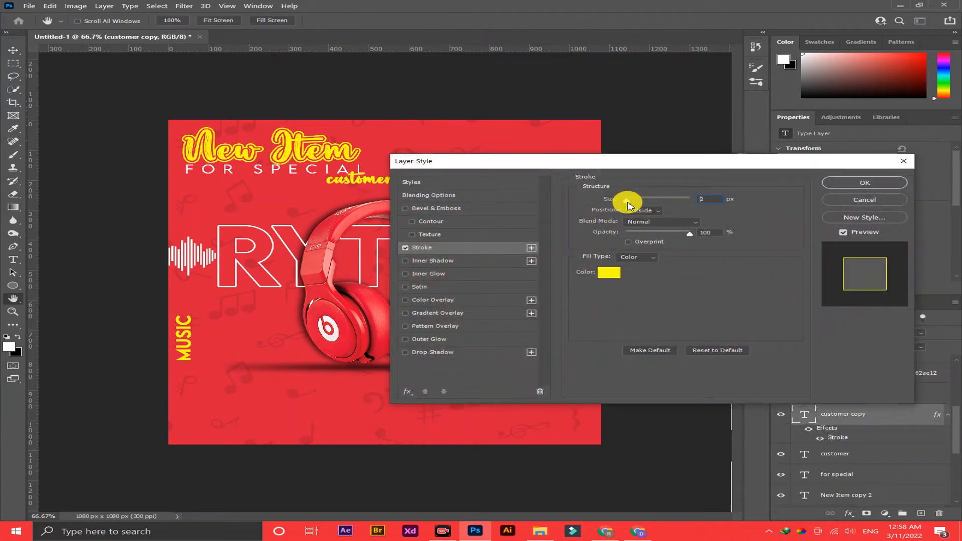
left_click_drag(627, 203, 630, 203)
left_click(608, 272)
left_click(593, 140)
left_click(884, 112)
left_click(863, 182)
Add a yellow outside stroke to the original customer text layer.
left_click(843, 458)
left_click(847, 513)
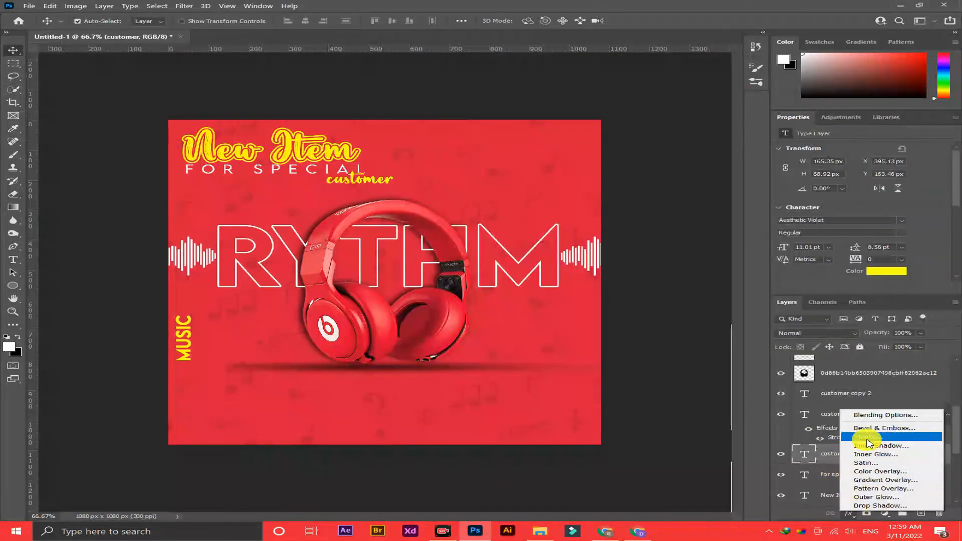
left_click(866, 439)
left_click(608, 273)
left_click(371, 178)
left_click(882, 110)
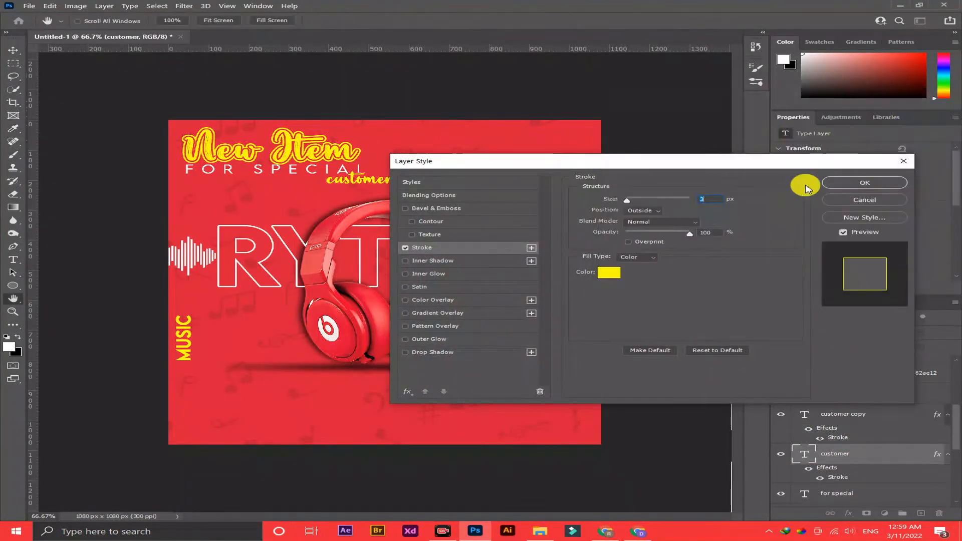
left_click(846, 186)
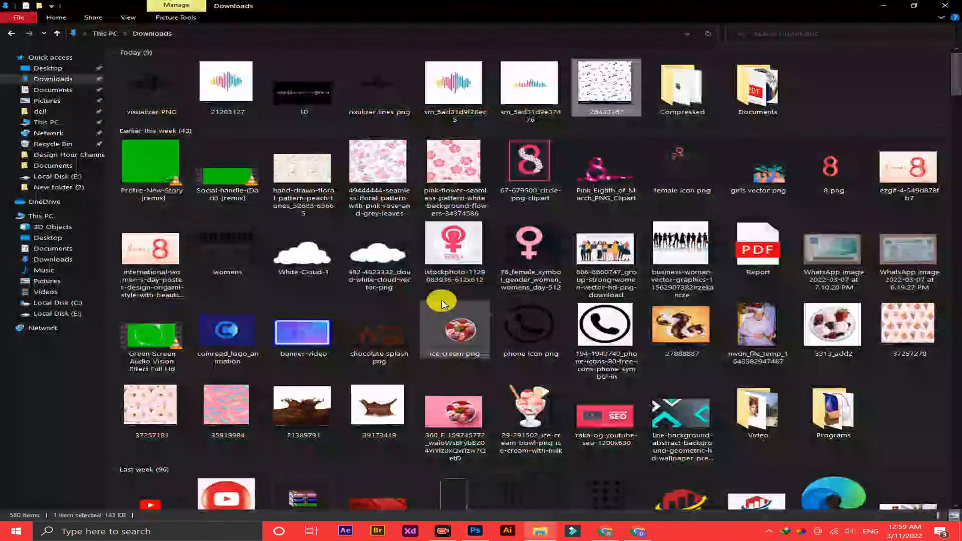
Place the dots png image in the design's upper-right area, rotated -90° and scaled to 17.43%.
scroll(440, 300, "down", 5)
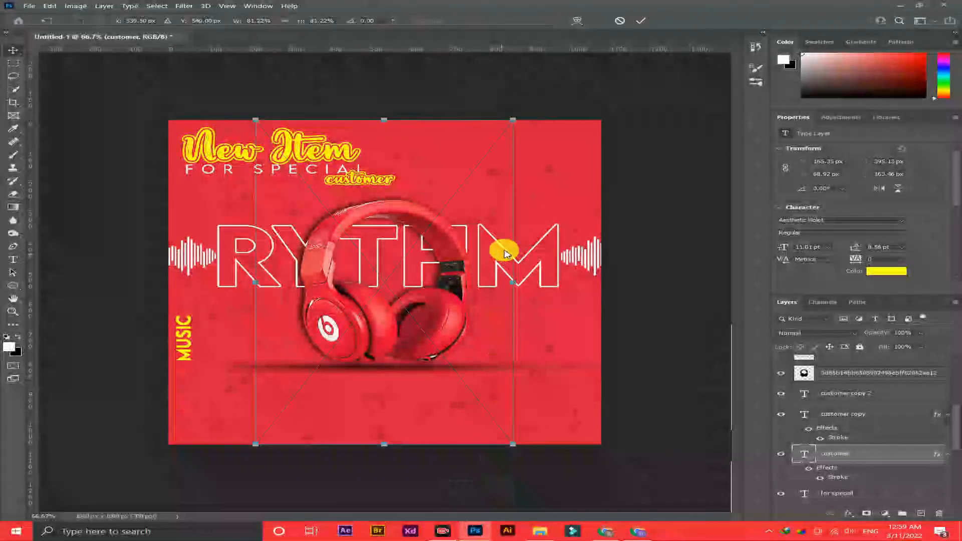
left_click_drag(517, 445, 440, 324)
left_click_drag(390, 283, 536, 161)
left_click_drag(591, 122, 463, 110)
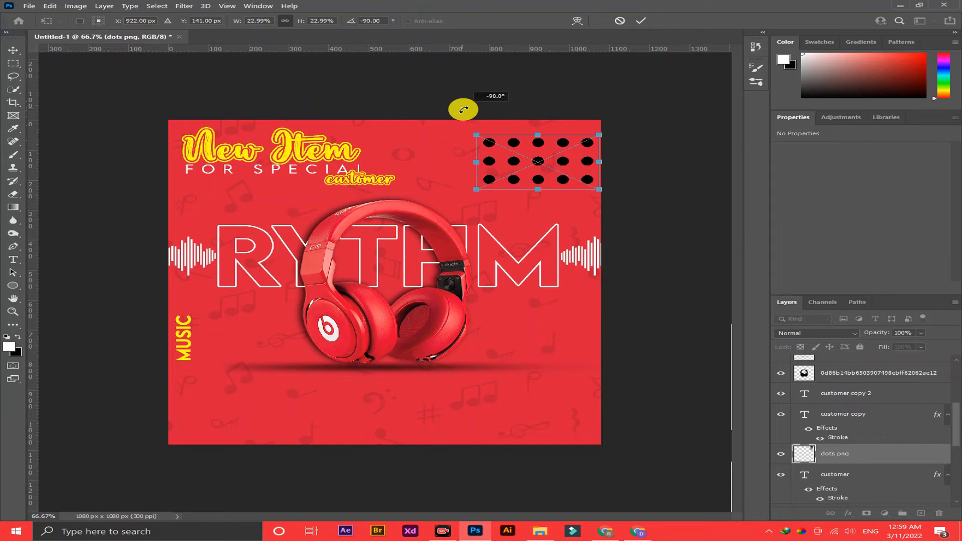
left_click_drag(600, 186, 552, 176)
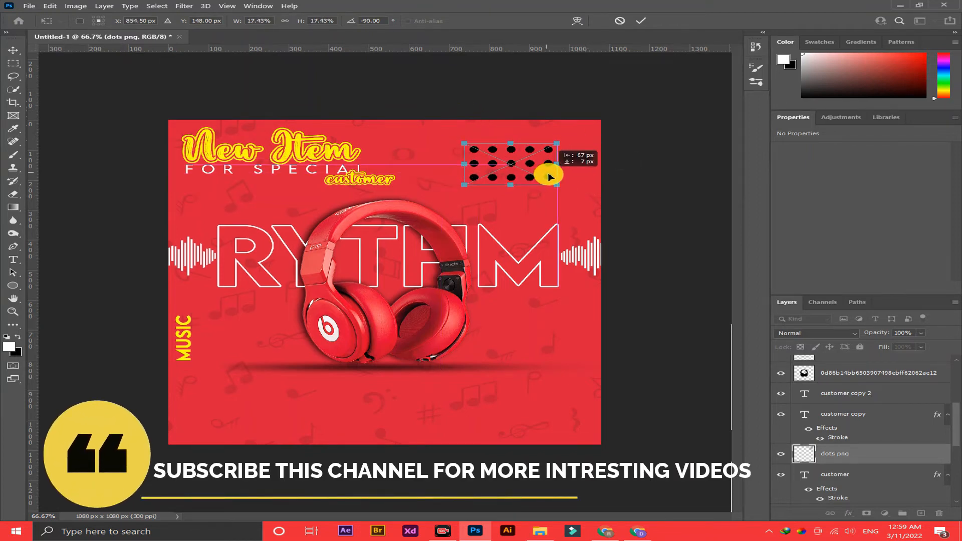
left_click(641, 20)
Rasterize the dots png layer and fill its dots with yellow, fffc00.
right_click(821, 453)
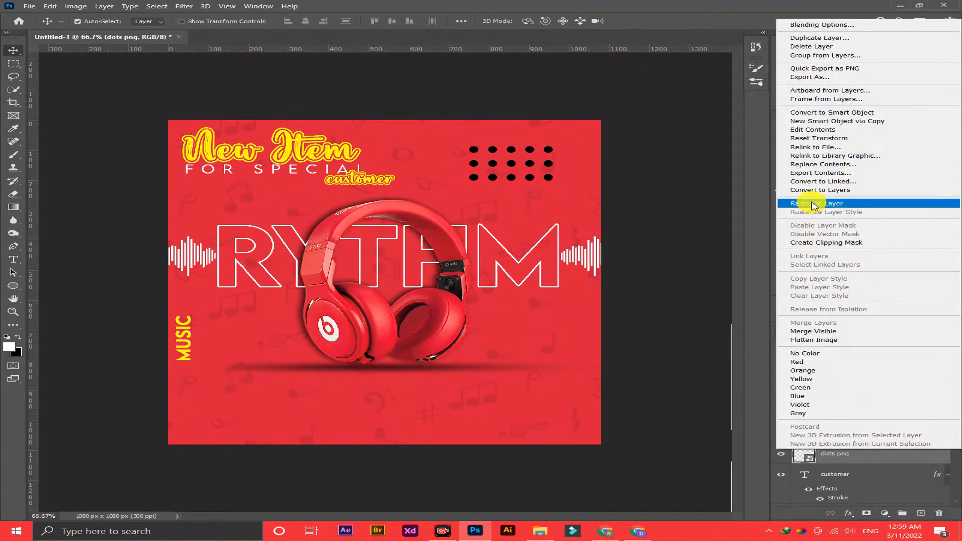
left_click(815, 204)
left_click(806, 456, "ctrl")
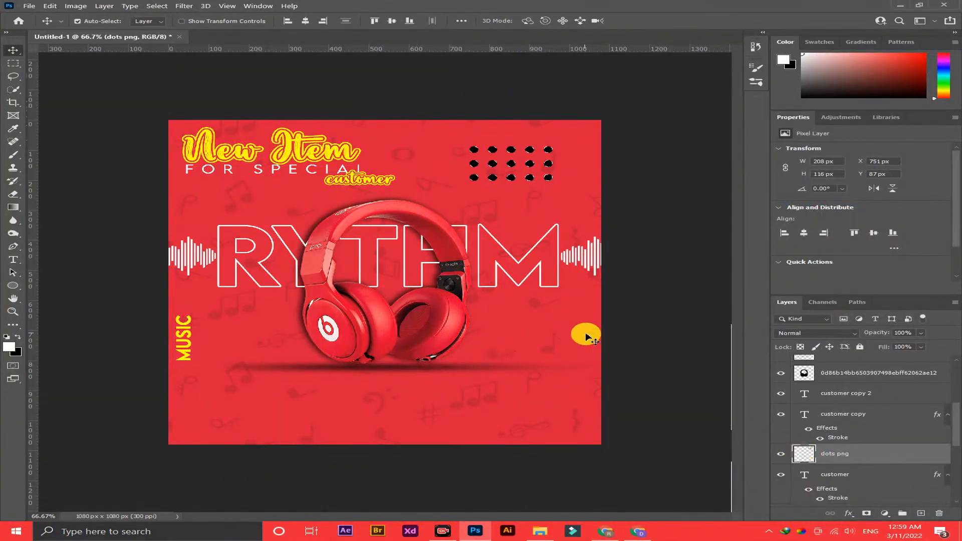
left_click(9, 346)
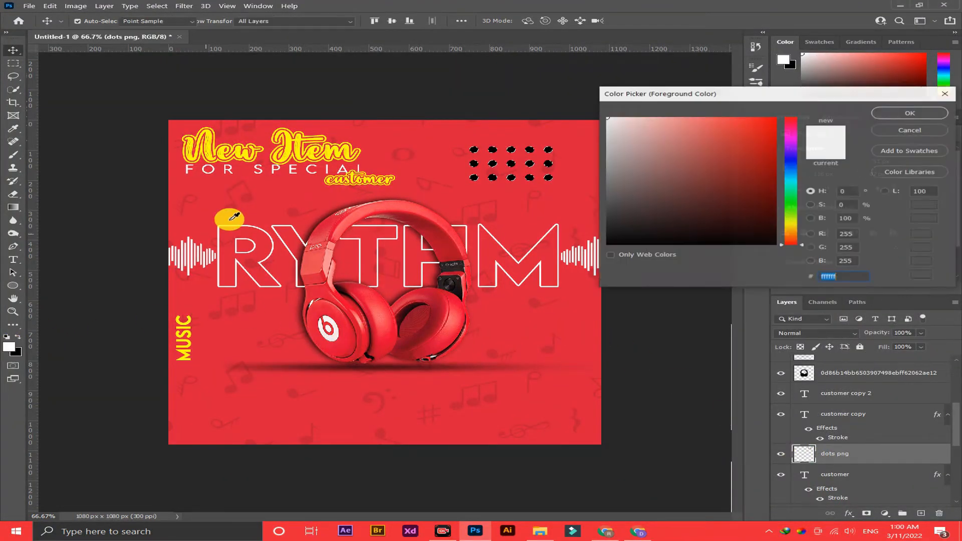
left_click(227, 147)
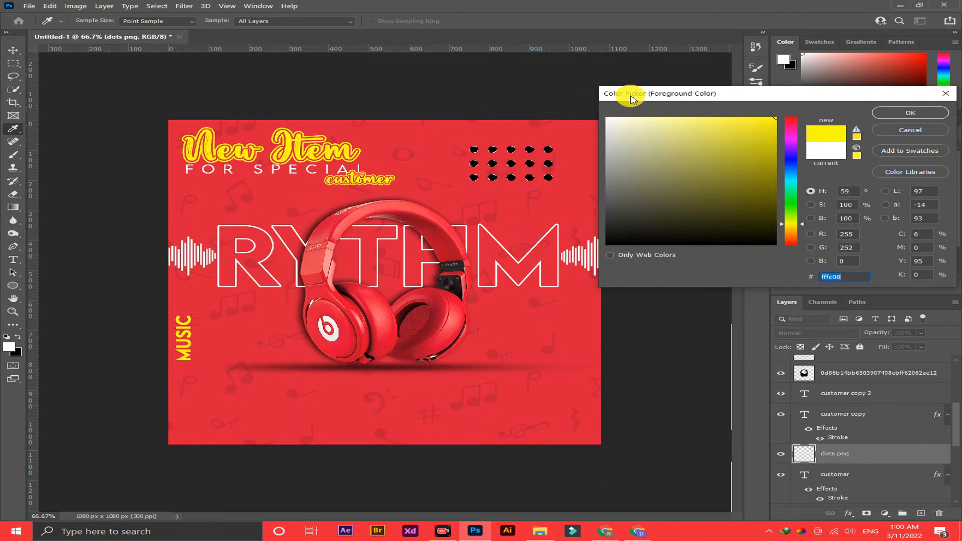
left_click(901, 113)
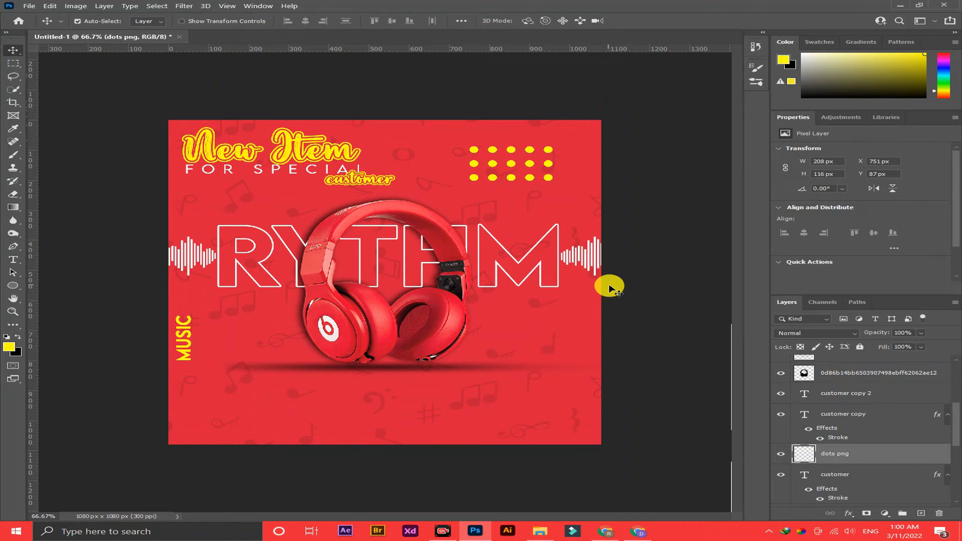
Draw a horizontal line about 333 px long beneath the FOR SPECIAL text.
left_click(296, 167)
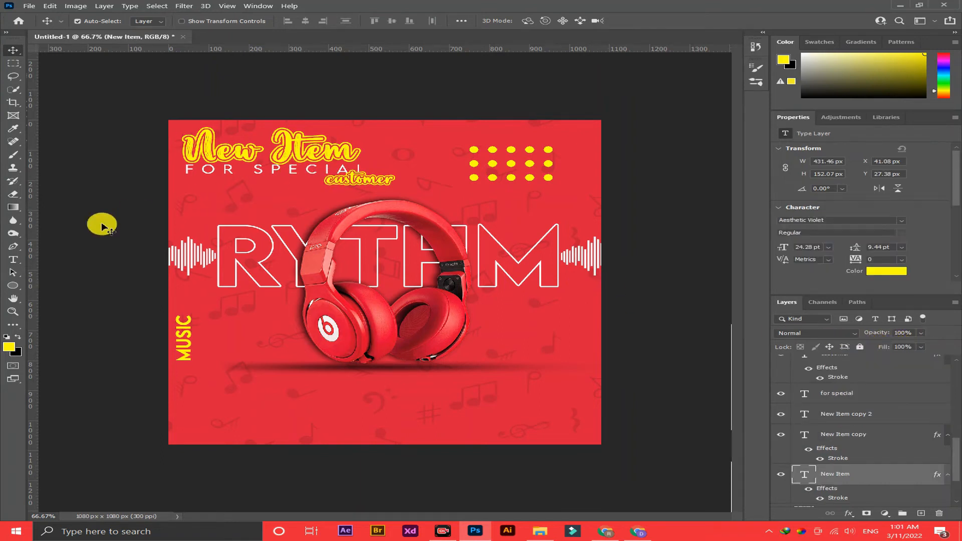
right_click(11, 286)
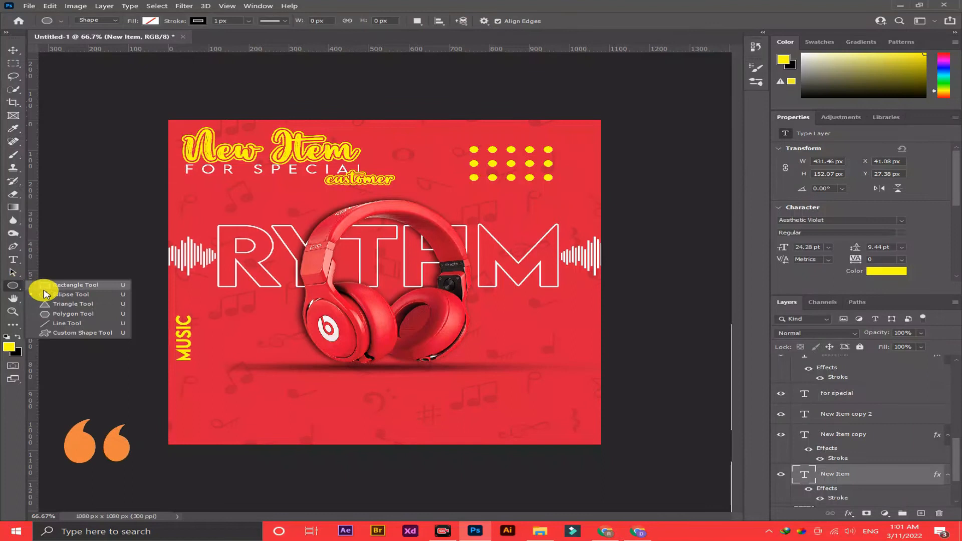
left_click(55, 323)
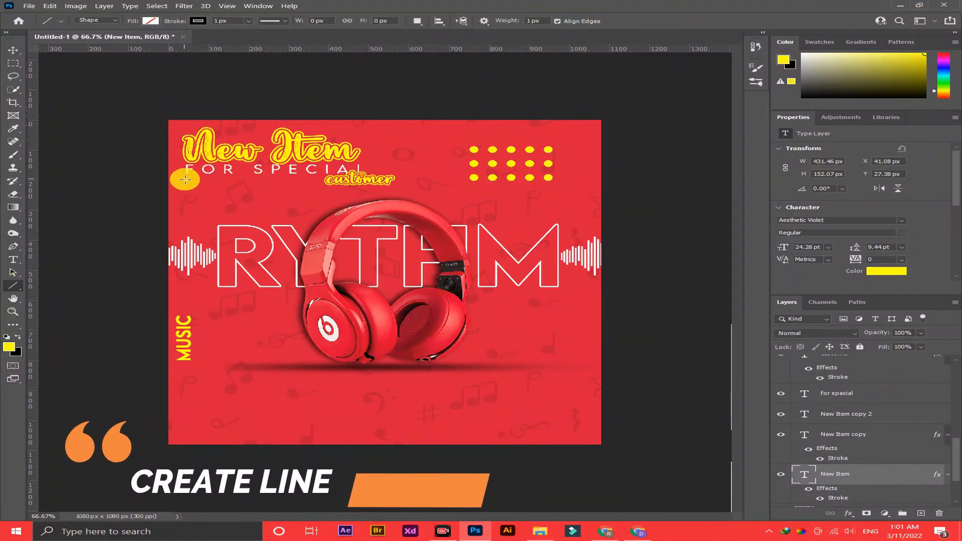
left_click_drag(185, 178, 319, 179)
key("v")
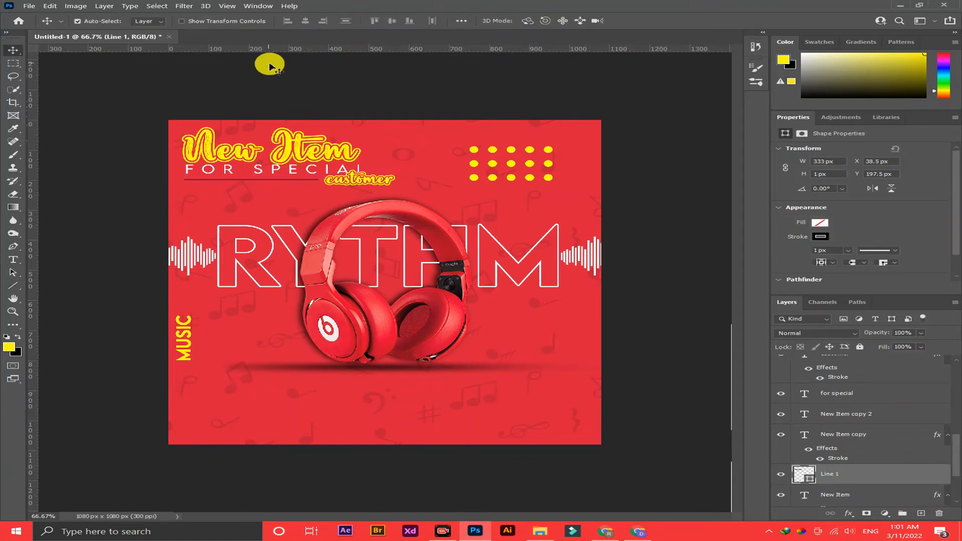
Set the line's stroke to yellow at 1.5 px and nudge the line slightly right to X 45.25 px.
left_click(11, 282)
left_click(201, 20)
double_click(139, 74)
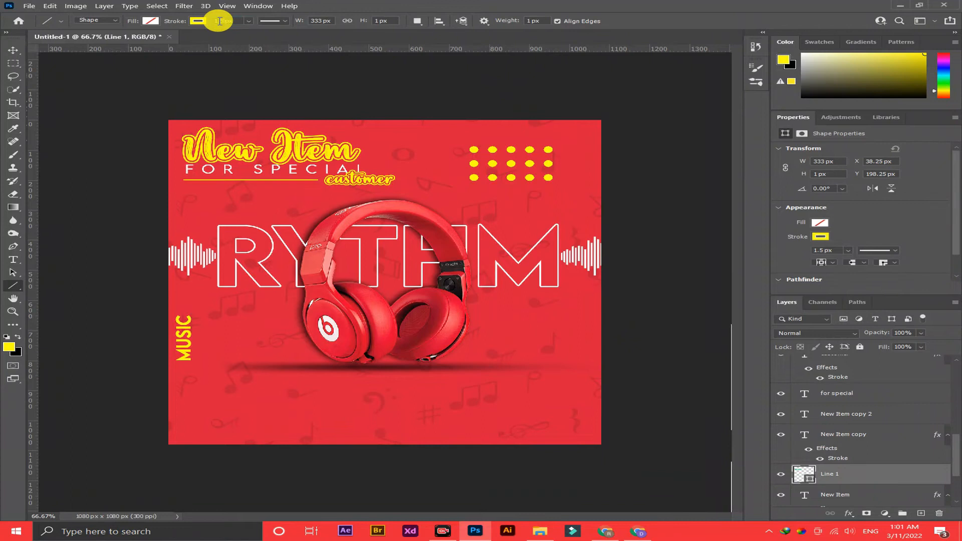
key("v")
key("Right")
key("Right")
key("Right")
key("Right")
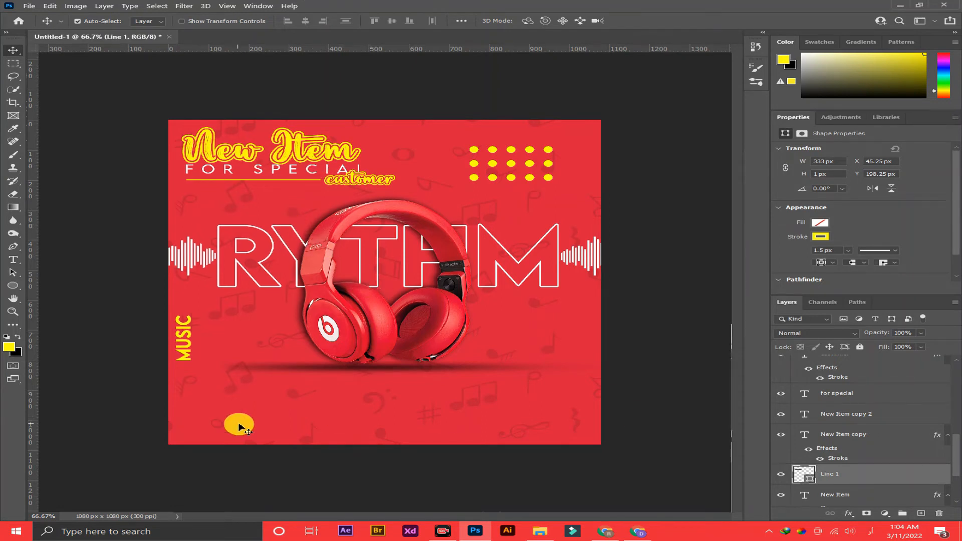
Add a white Lorem ipsum paragraph in a text box about 638 px wide at the design's lower left.
key("t")
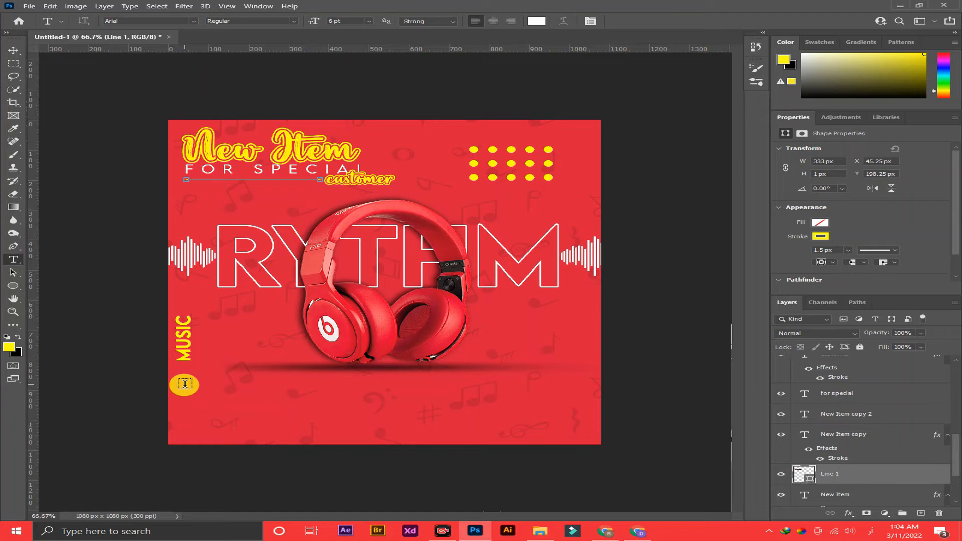
left_click_drag(176, 384, 431, 434)
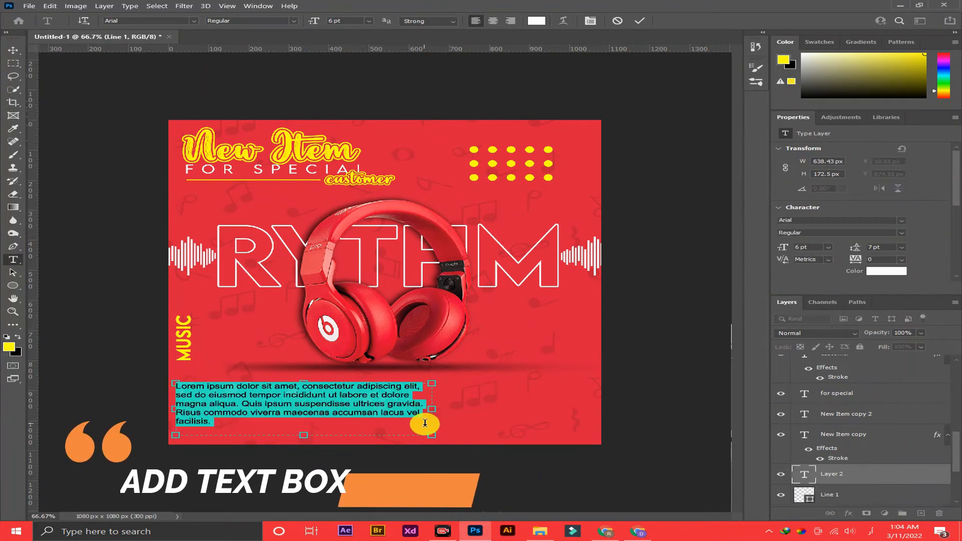
left_click(640, 20)
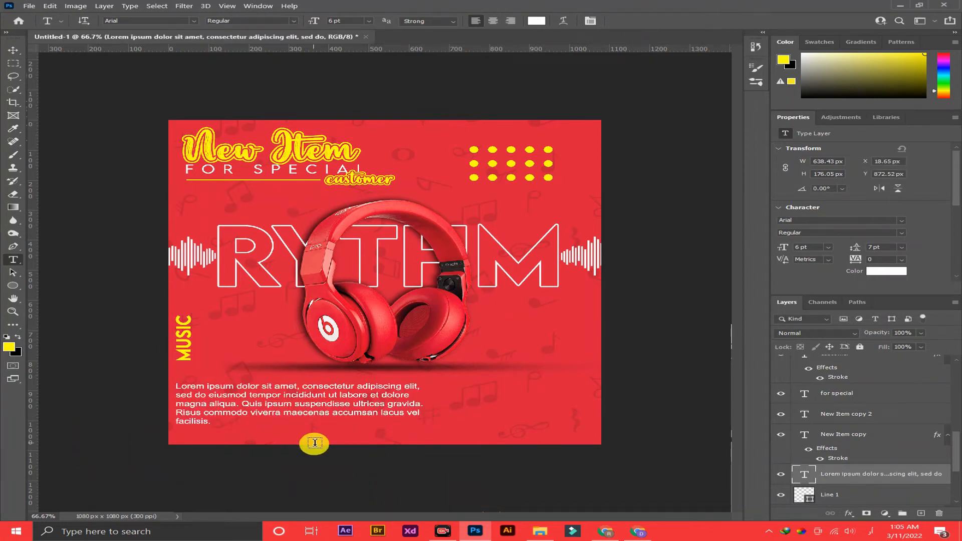
Narrow the Lorem ipsum paragraph's text box to about 530 px wide, keeping it at the design's lower left.
key("ctrl+t")
mouse_move(431, 404)
left_mouse_down()
mouse_move(421, 403)
mouse_move(439, 404)
left_mouse_up()
left_click(661, 20)
key("Delete")
left_click_drag(173, 379, 436, 450)
left_click(639, 20)
key("v")
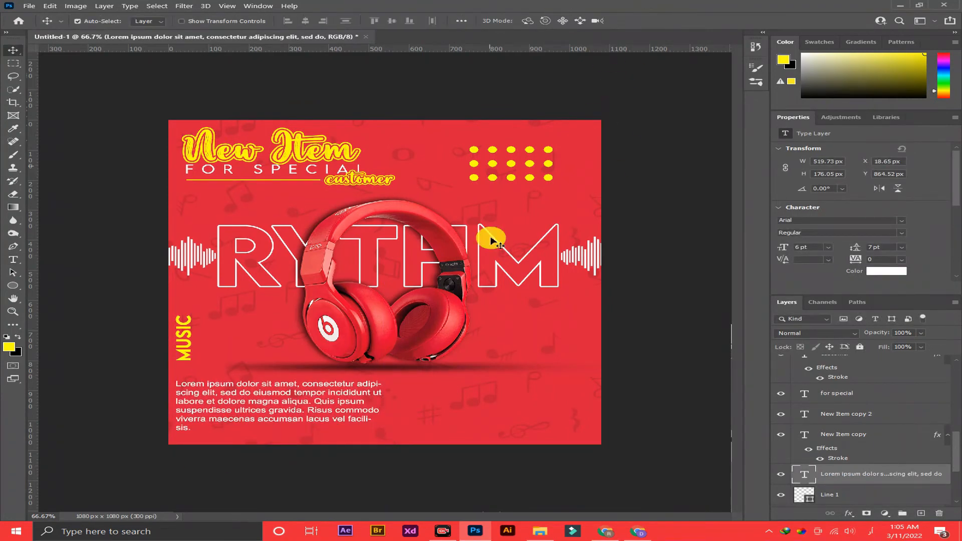
double_click(348, 411)
left_click_drag(384, 406, 388, 410)
left_click(602, 90)
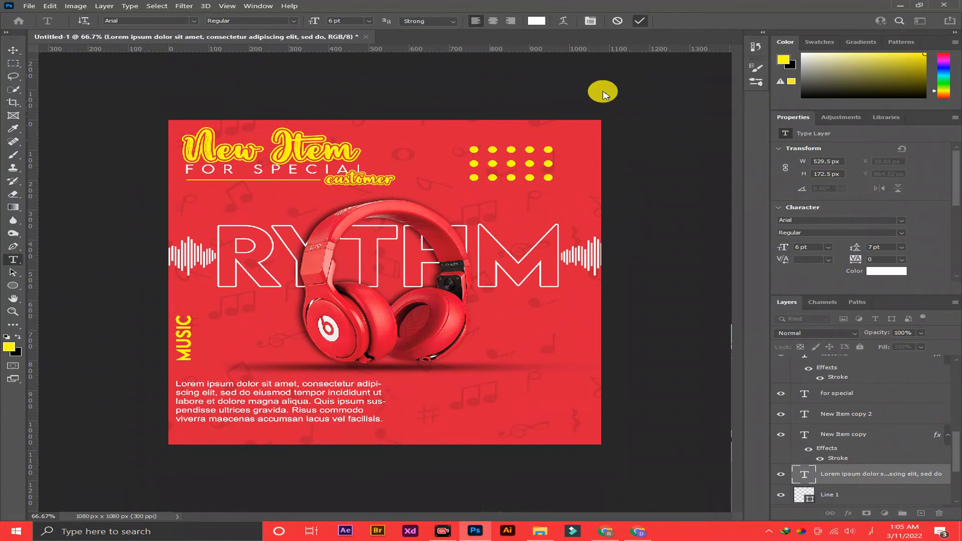
Add a placeholder phone number as a text line to the right of the Lorem ipsum paragraph.
left_click(419, 398)
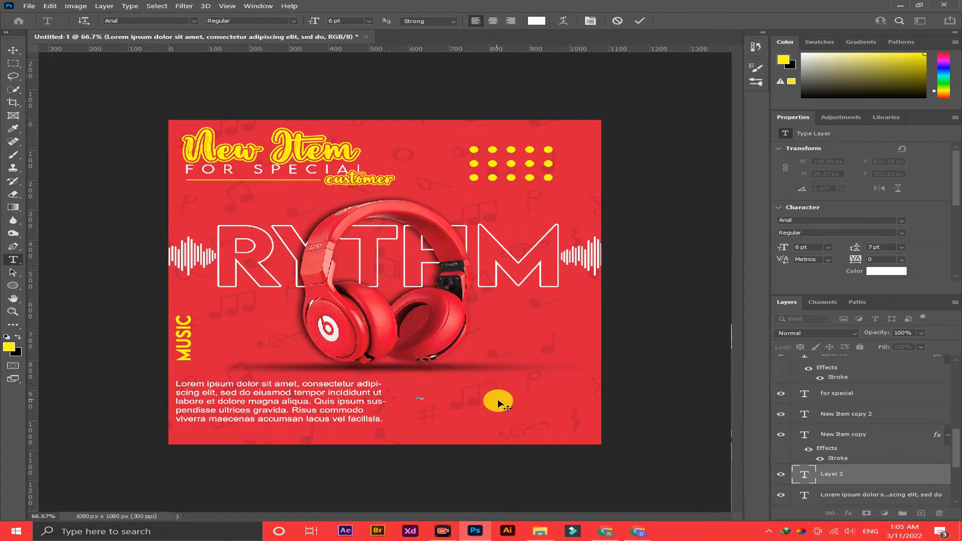
type("_92")
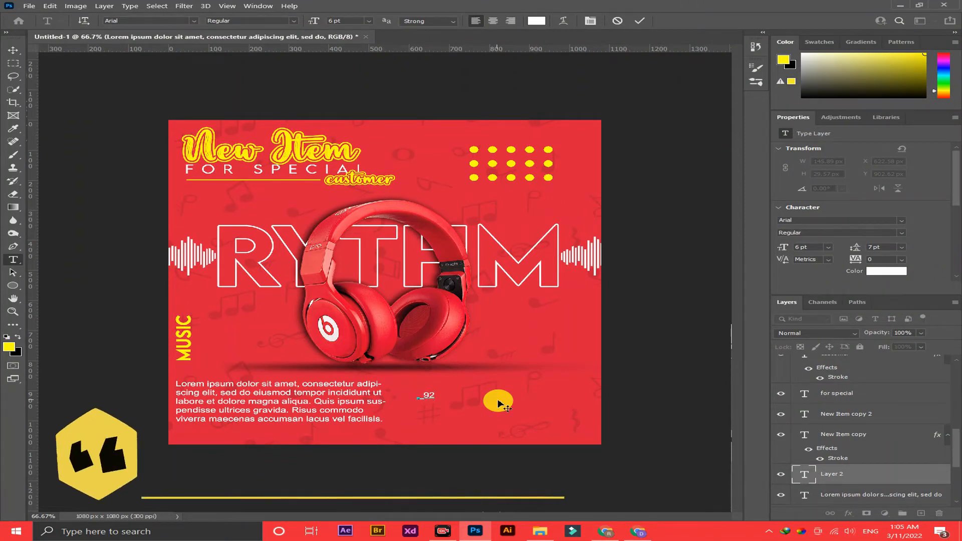
type(" x")
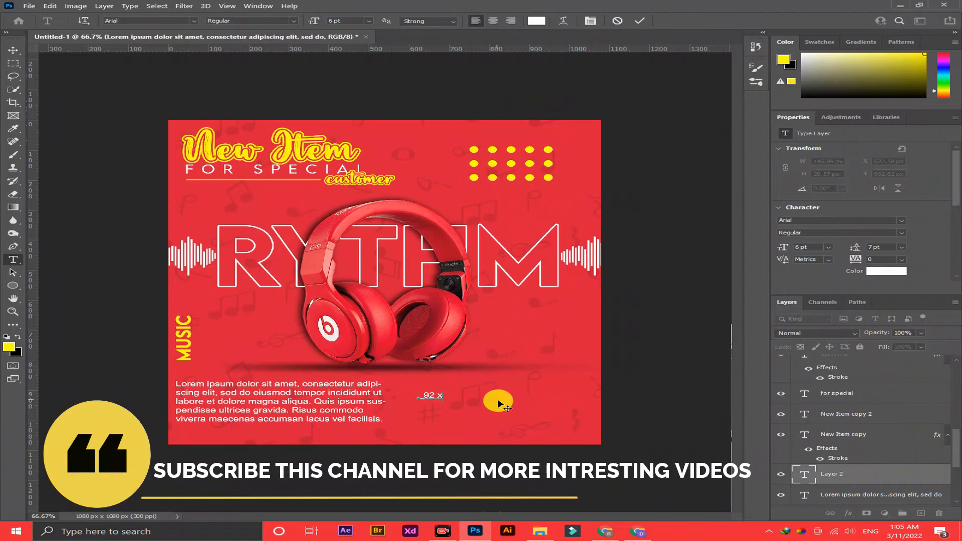
type("xx xxxxxxx")
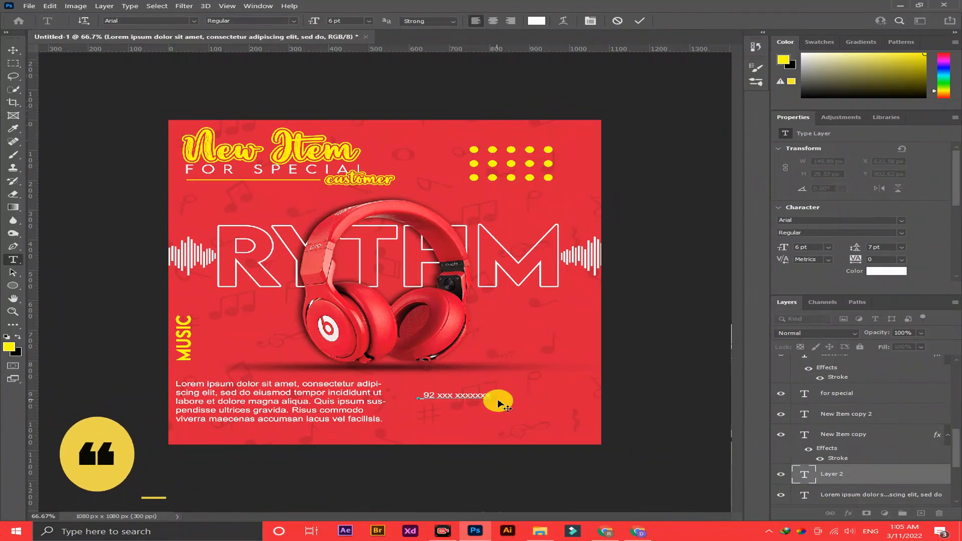
Set the placeholder phone number's text color to orange, ec8f1e.
key("ctrl+a")
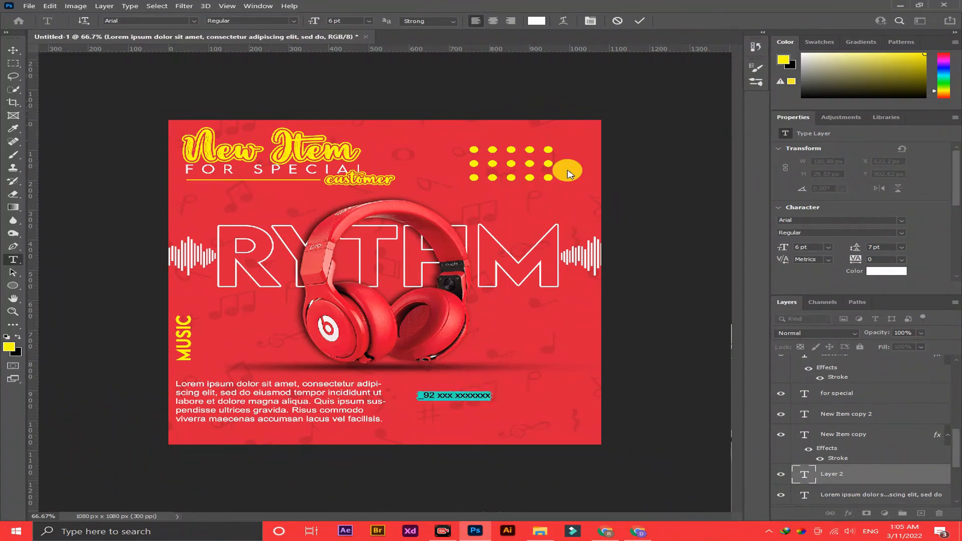
left_click(534, 21)
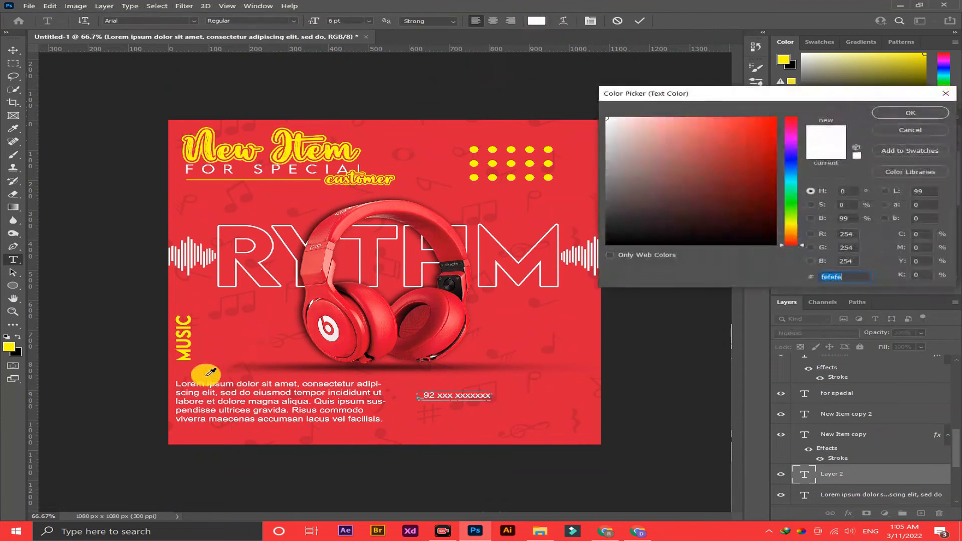
left_click(209, 145)
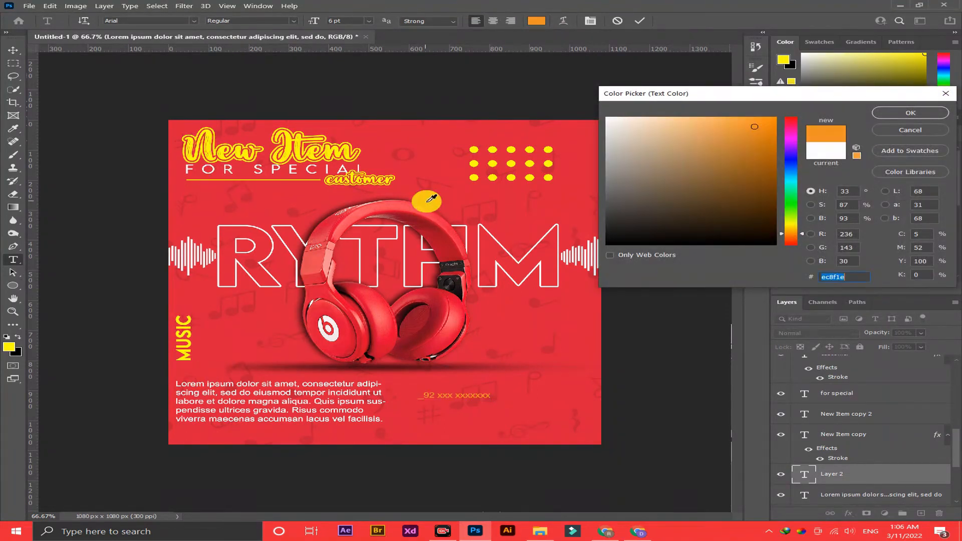
left_click(894, 113)
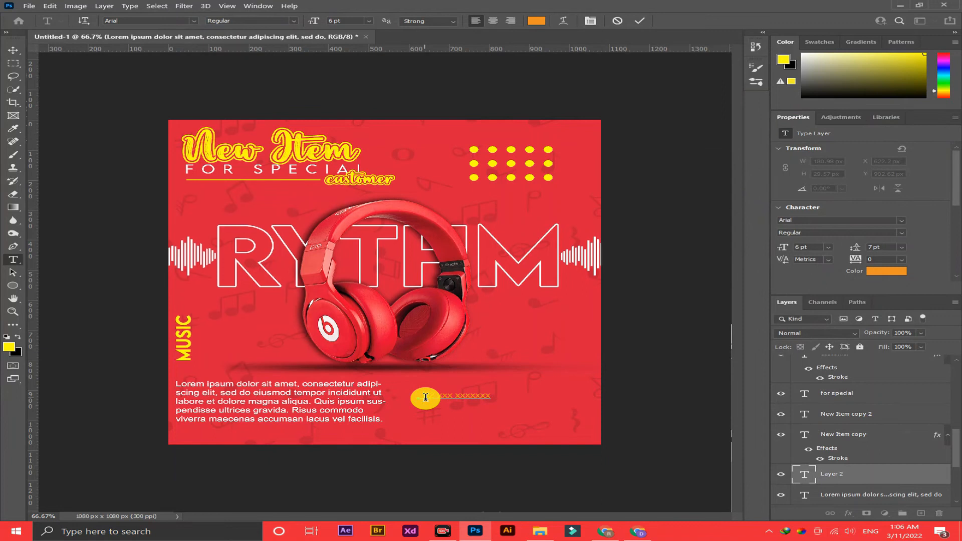
Replace the phone number's leading underscore with a plus sign and set its font to LEMON MILK.
key("ctrl+a")
left_click(194, 21)
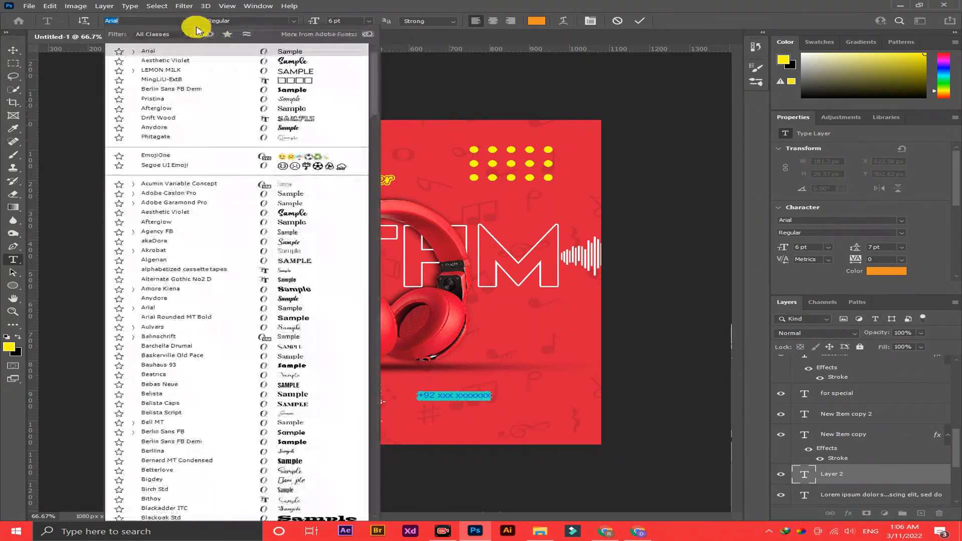
left_click(193, 71)
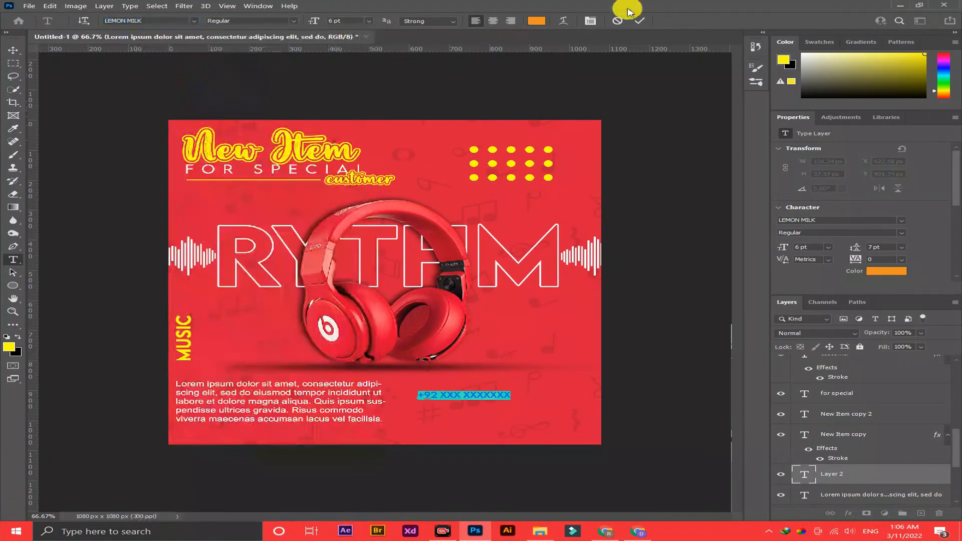
Commit the placeholder phone number text and recolor it yellow, fffc00, sampled from the New Item heading.
left_click(639, 23)
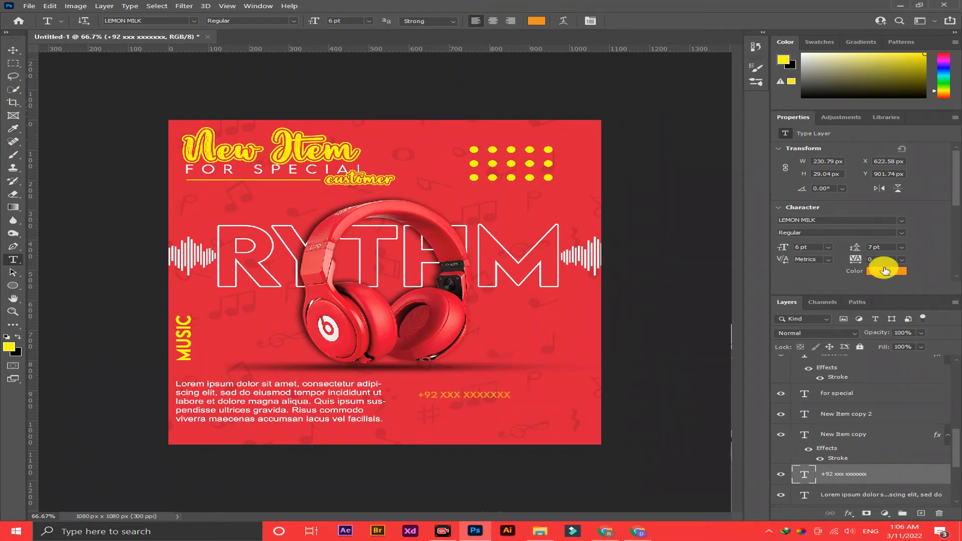
left_click(537, 22)
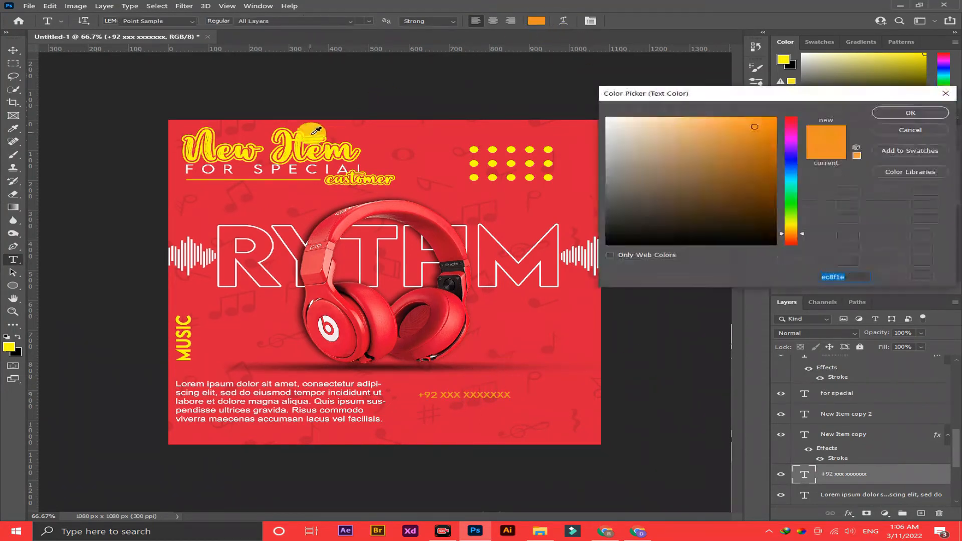
left_click(295, 139)
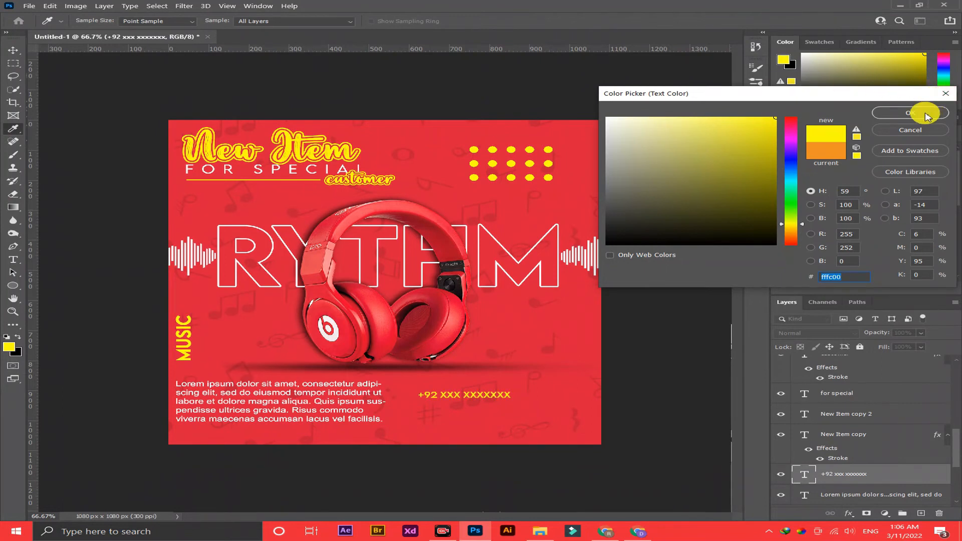
left_click(914, 113)
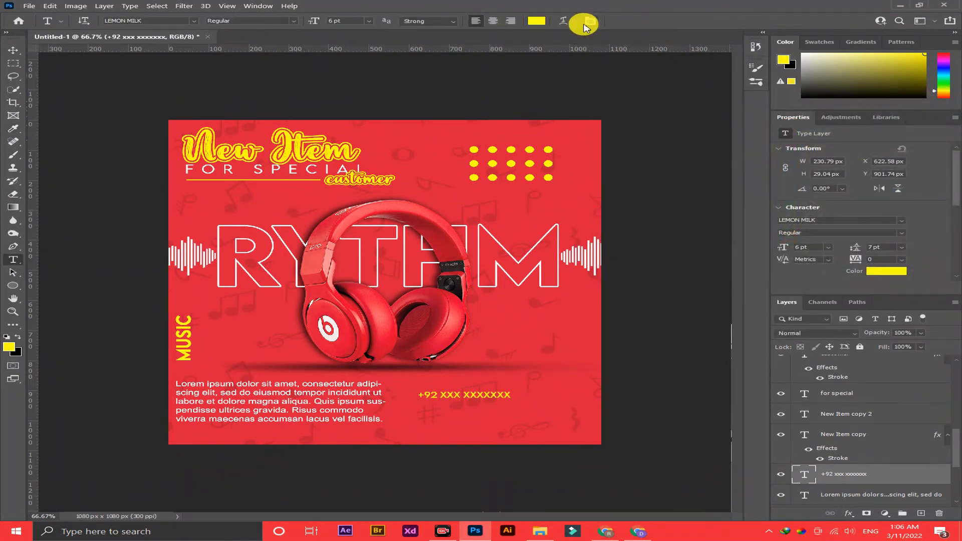
Enlarge the phone number to about 377 px wide and move it to the design's lower right.
key("ctrl+t")
left_click_drag(512, 400, 569, 413)
left_click(662, 20)
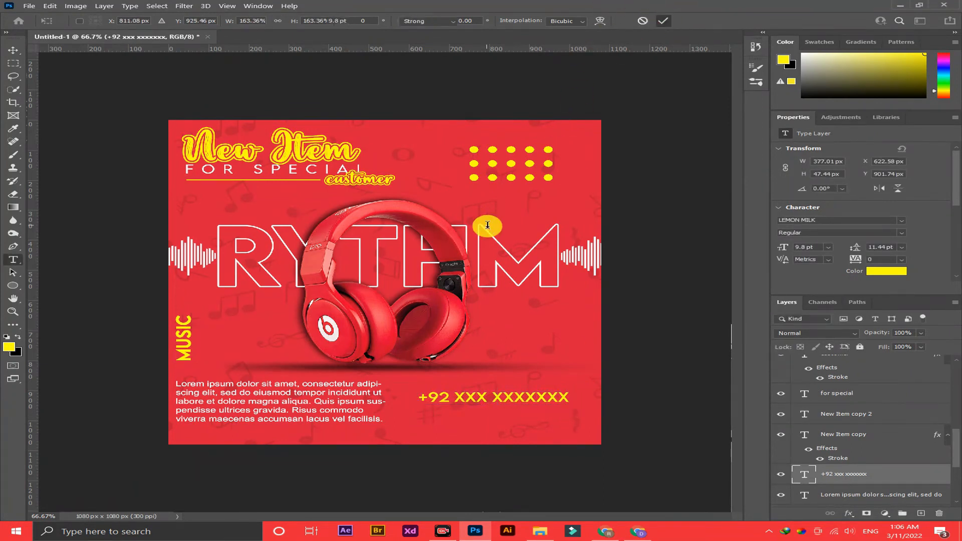
key("v")
left_click_drag(515, 397, 537, 412)
Create a 360 by 85 px rectangle with 42.5 px rounded corners above the phone number.
right_click(14, 285)
left_click(55, 281)
mouse_move(445, 376)
left_mouse_down()
mouse_move(607, 388)
mouse_move(587, 401)
left_mouse_up()
left_click_drag(801, 277, 909, 275)
key("Return")
Give the rounded rectangle a yellow fill and no stroke.
left_click(151, 20)
left_click(66, 74)
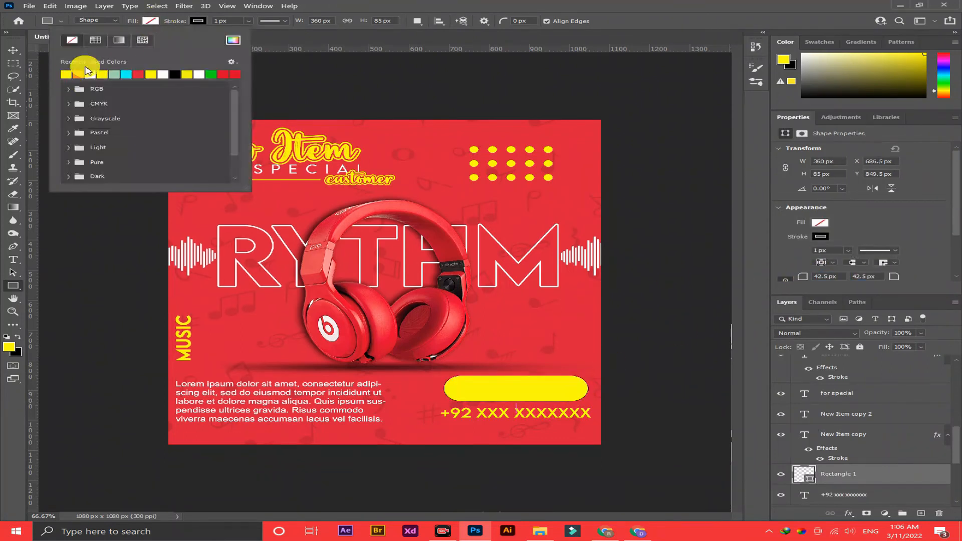
left_click(198, 20)
left_click(119, 39)
key("Escape")
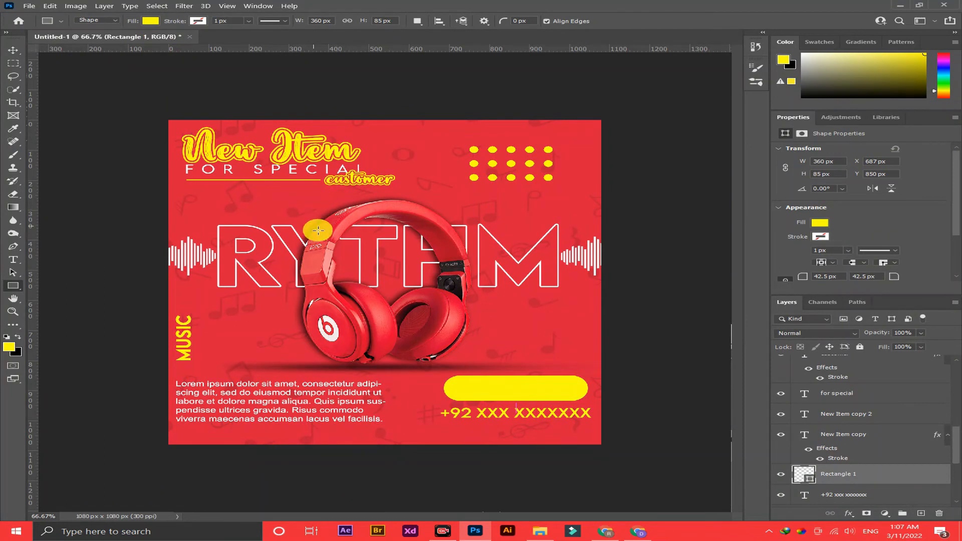
Add an "order now" text line on the yellow button and color it red, d9213d.
key("t")
left_click(464, 385)
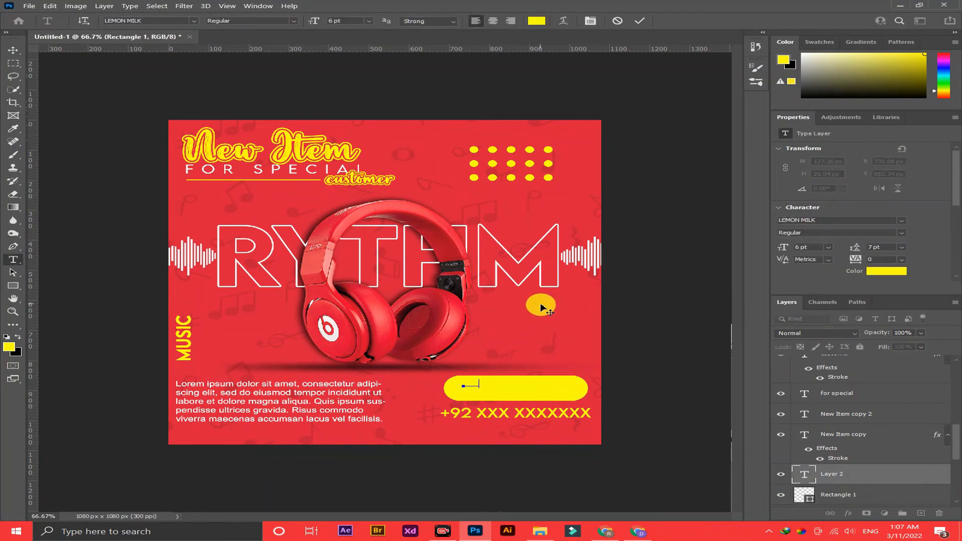
key("ctrl+a")
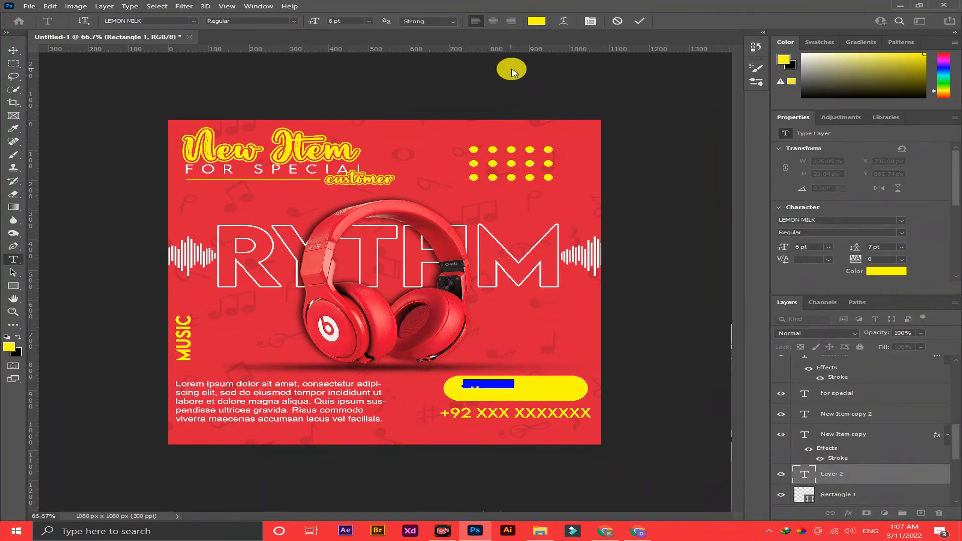
left_click(536, 21)
left_click_drag(606, 141, 572, 106)
left_click(443, 197)
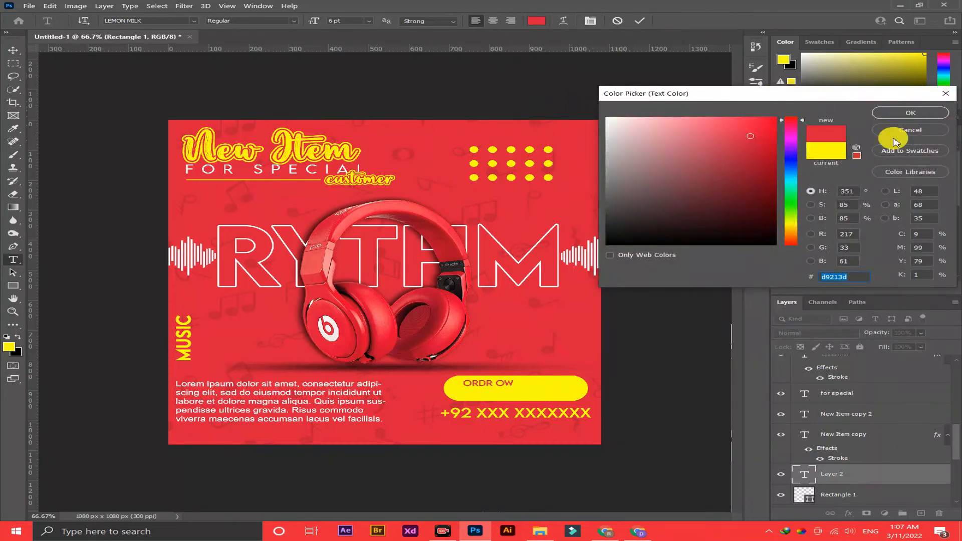
left_click(909, 113)
Set the ORDER NOW text size to 12 pt and center it on the yellow button.
key("ctrl+a")
left_click(369, 21)
left_click(362, 88)
left_click(369, 21)
left_click(362, 79)
key("ctrl+Return")
key("v")
left_click_drag(528, 385, 516, 394)
Scale the ORDER NOW text to about 92% and nudge it slightly upward within the yellow button.
key("ctrl+t")
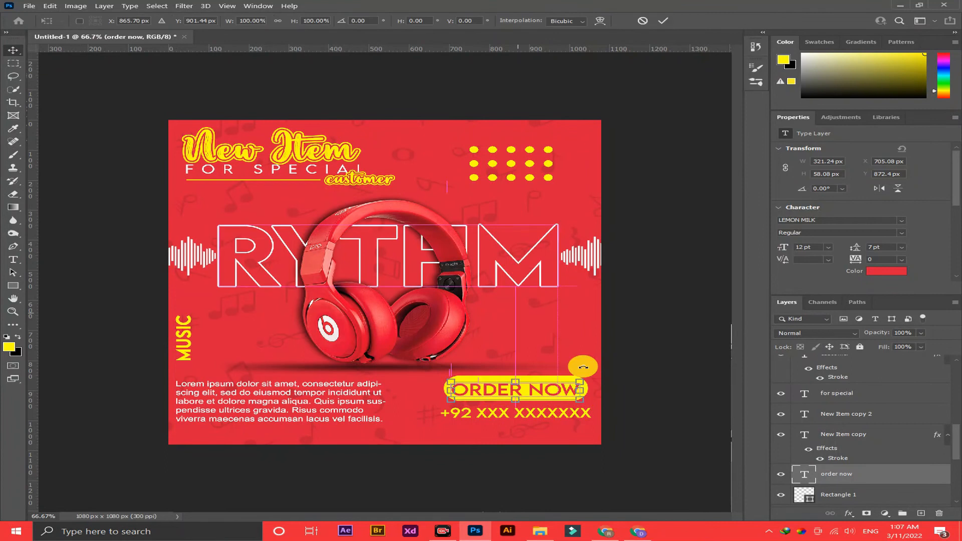
left_click_drag(579, 399, 574, 398)
key("Up")
key("Up")
key("Up")
key("Up")
key("Up")
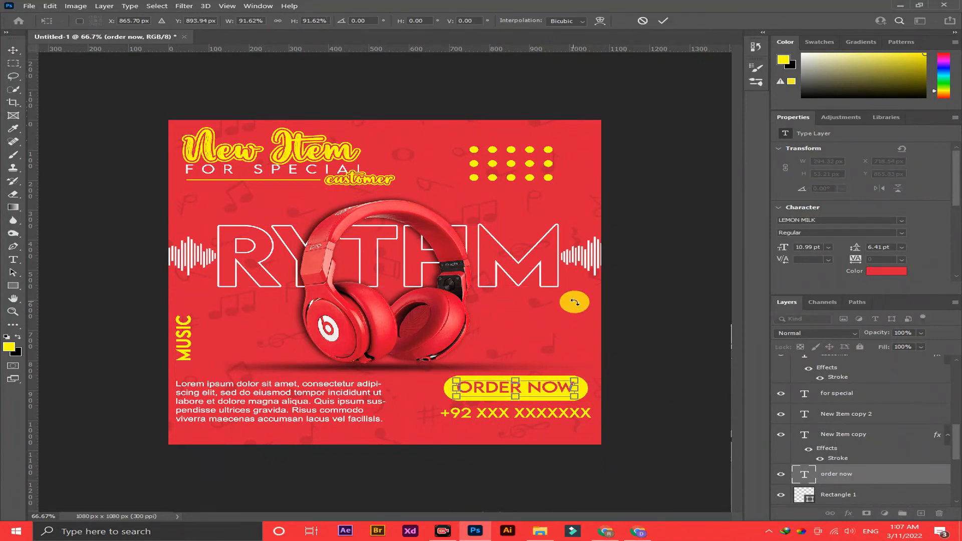
left_click(663, 21)
Change the ORDER NOW text's LEMON MILK style to Medium.
left_click(158, 6)
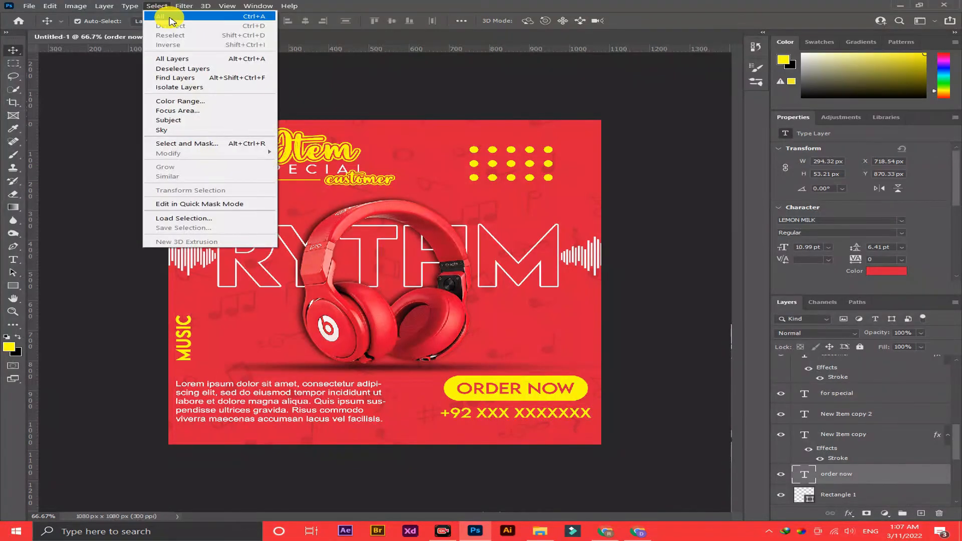
left_click(186, 9)
key("t")
left_click(280, 21)
left_click(290, 53)
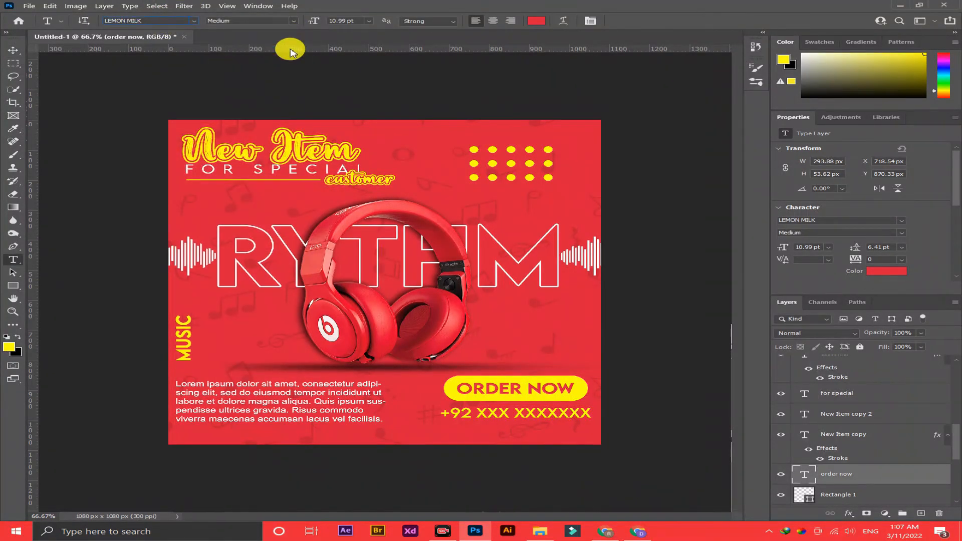
key("v")
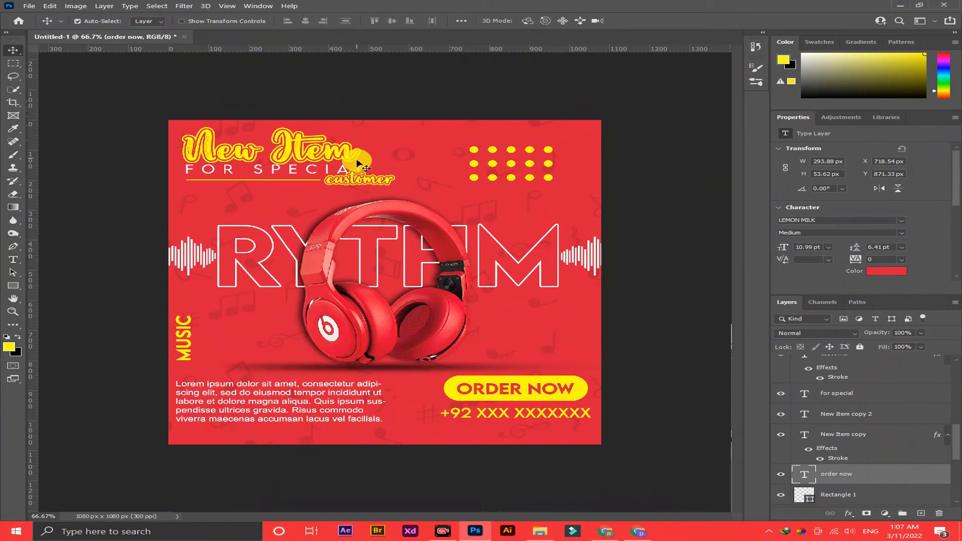
Draw a horizontal line about 354 px long below the phone number with a yellow 1.5 px stroke.
right_click(18, 291)
left_click(62, 323)
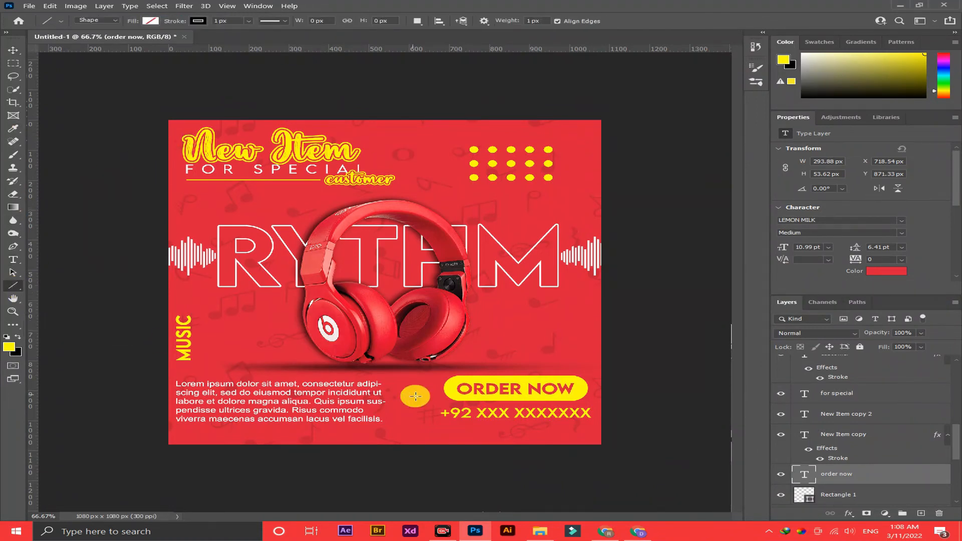
left_click_drag(447, 421, 591, 415)
left_click(150, 20)
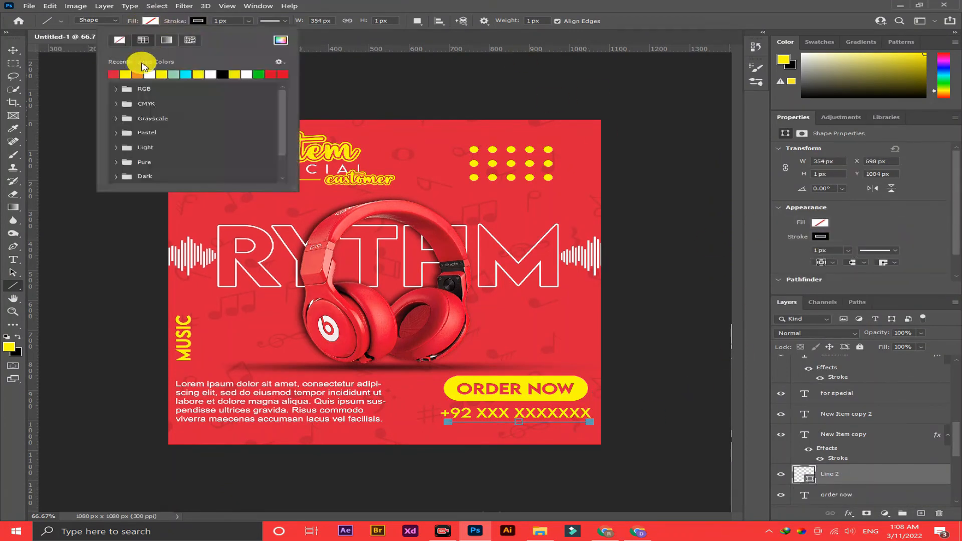
key("Escape")
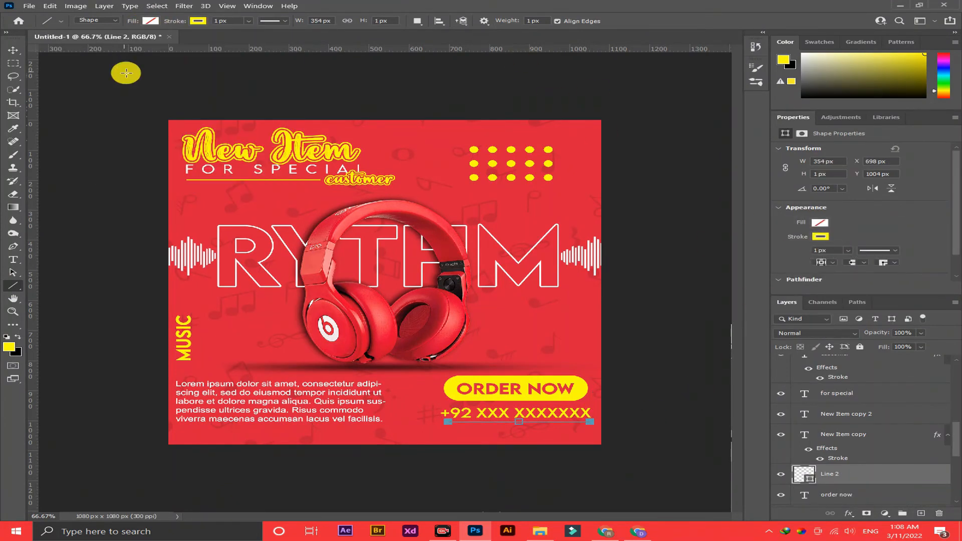
type("5")
left_click(224, 38)
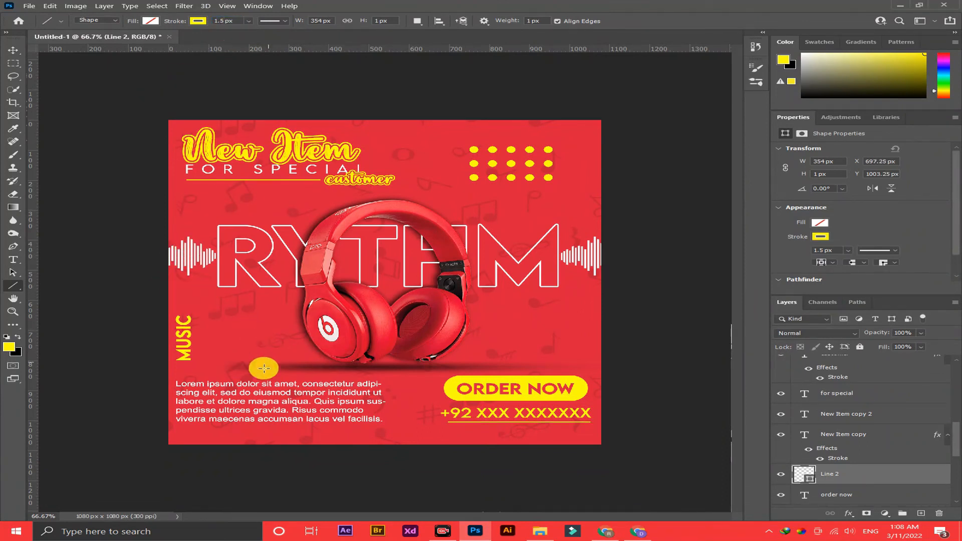
left_click_drag(607, 438, 457, 437)
key("ctrl+z")
Place the icon image, scale it to about 27%, and position it below the Lorem ipsum paragraph.
left_click(543, 531)
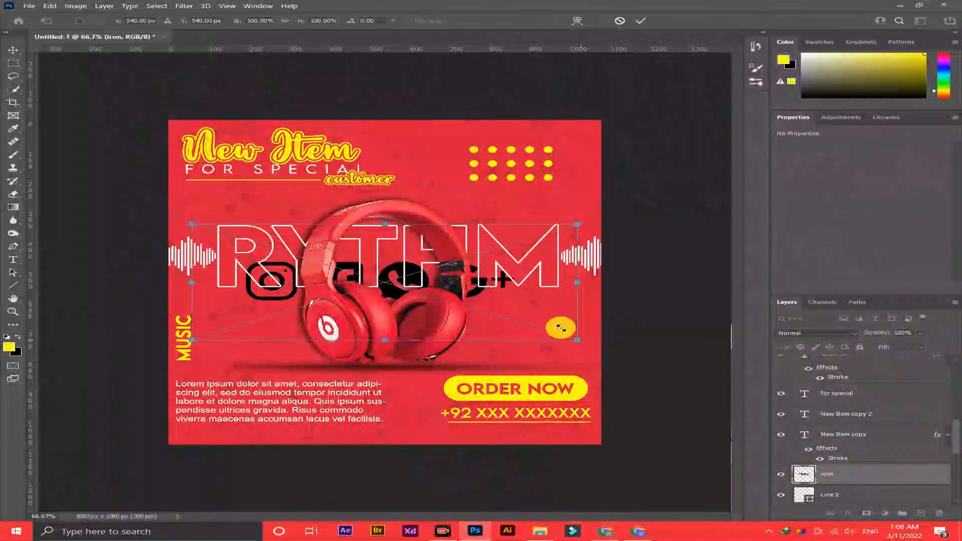
left_click_drag(561, 327, 467, 306)
left_click_drag(408, 285, 307, 440)
left_click_drag(363, 459, 295, 434)
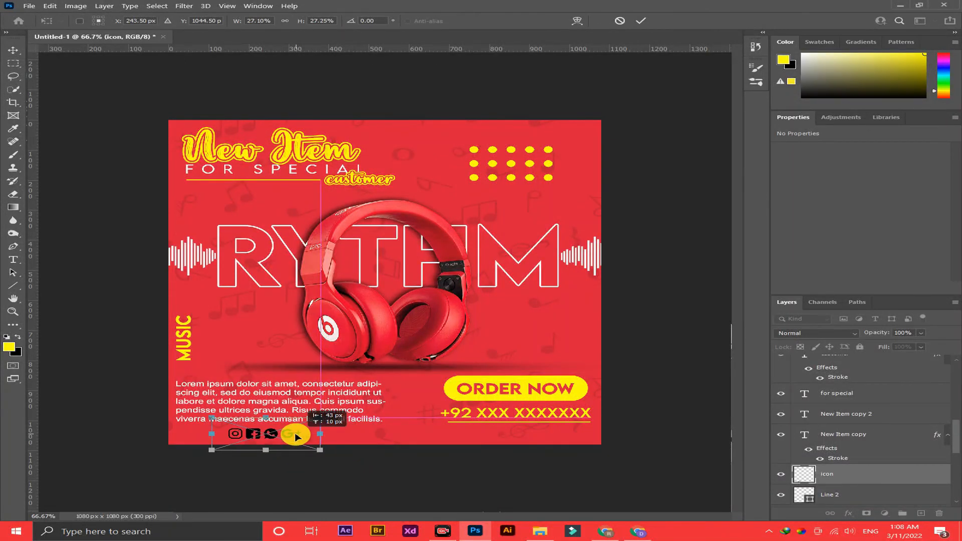
left_click(643, 25)
Rasterize the icon layer and recolor the social media icons yellow.
right_click(826, 473)
left_click(798, 228)
left_click(810, 483, "ctrl")
key("ctrl+d")
key("ctrl+f")
left_click(552, 81)
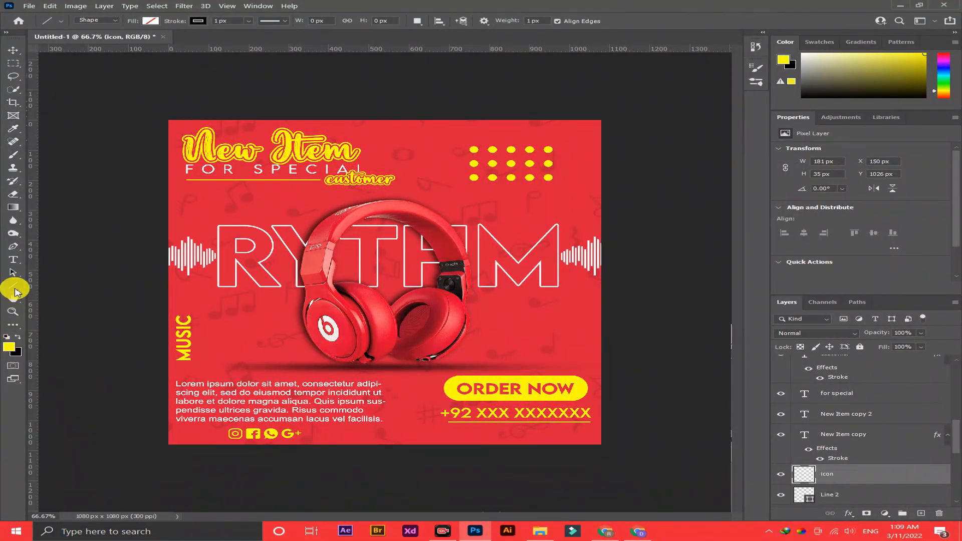
key("t")
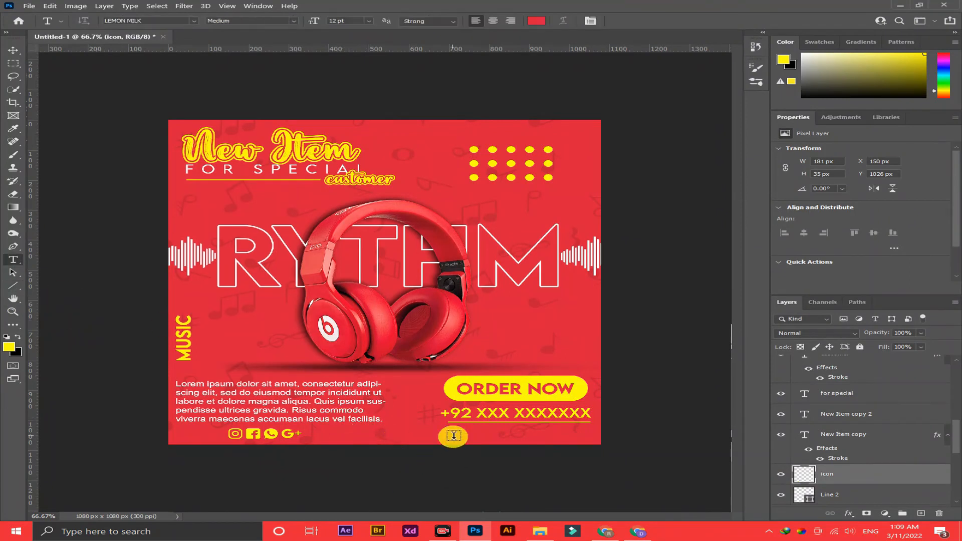
left_click(449, 432)
type("w")
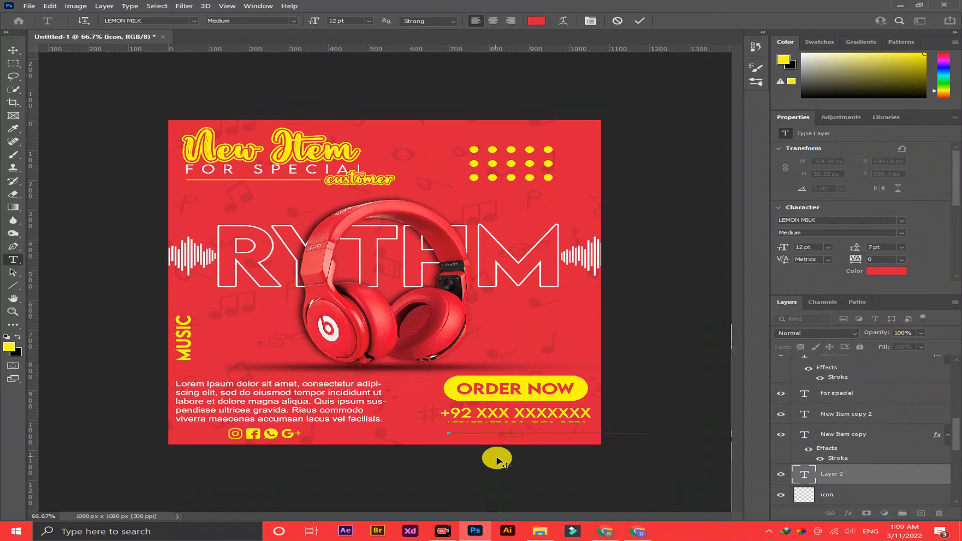
key("ctrl+a")
left_click(536, 20)
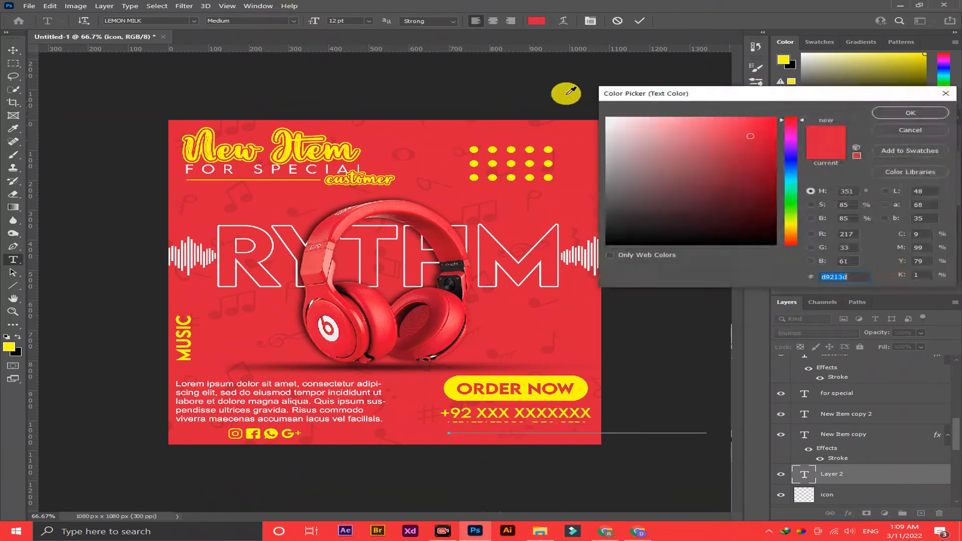
left_click(9, 345)
left_click(913, 114)
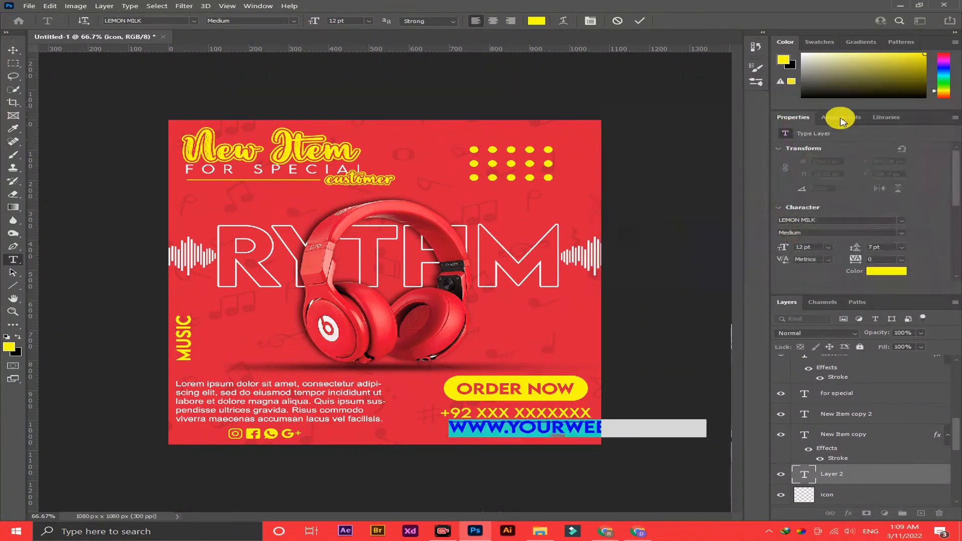
Set the website text to LEMON MILK Light at 6 pt with tracking 80.
left_click(293, 21)
left_click(276, 35)
left_click(369, 20)
left_click(356, 40)
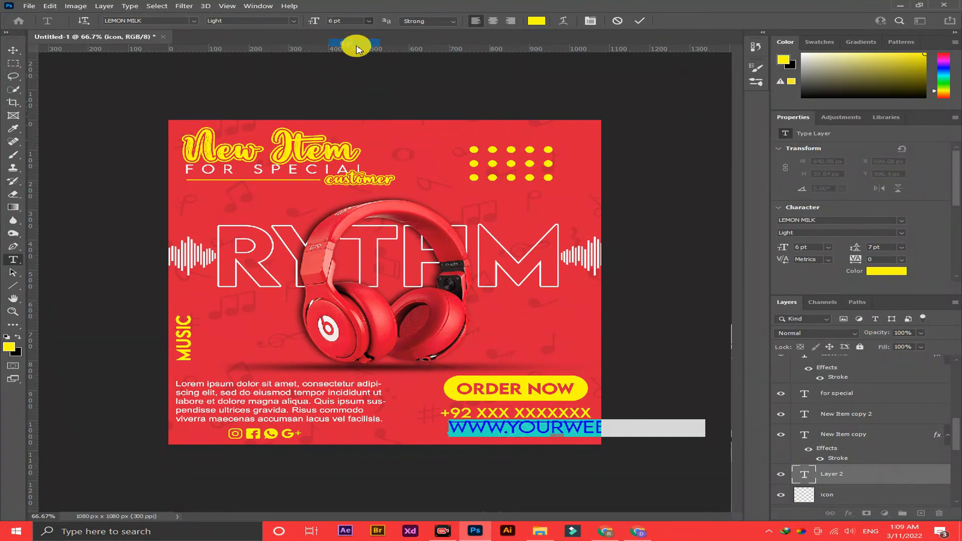
left_click(636, 22)
key("v")
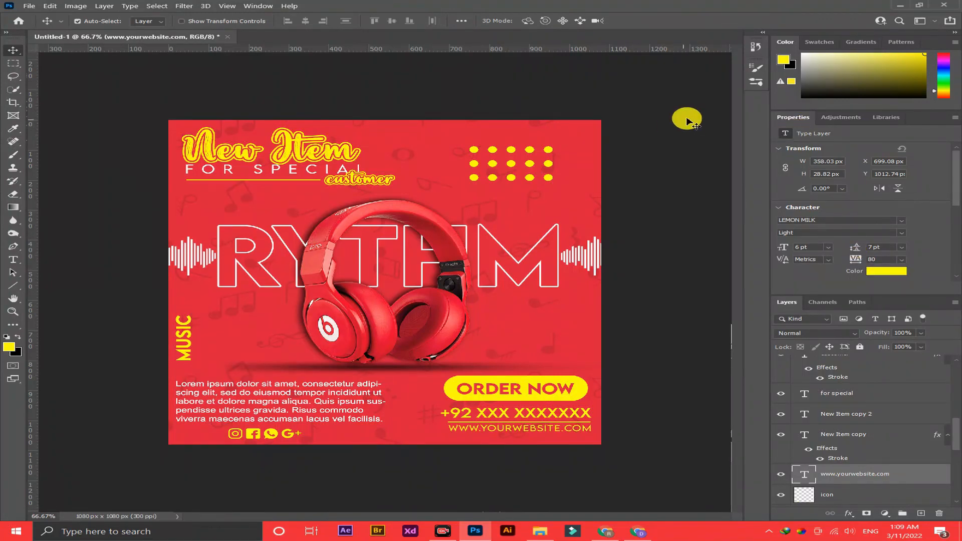
Draw a 667 by 44 px rectangle along the design's lower right edge with yellow fill and no stroke.
right_click(12, 290)
left_click(50, 283)
left_click_drag(604, 439, 337, 451)
left_click(150, 21)
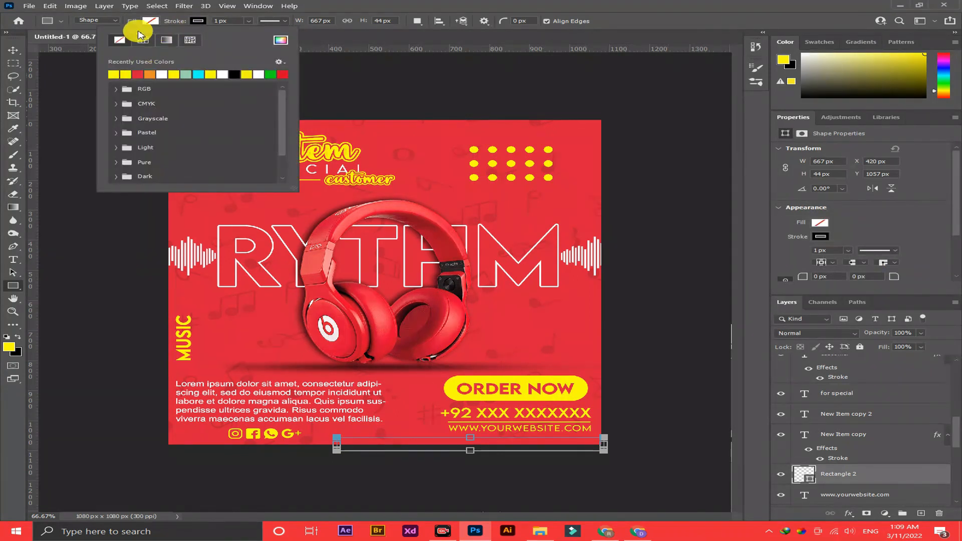
left_click(66, 74)
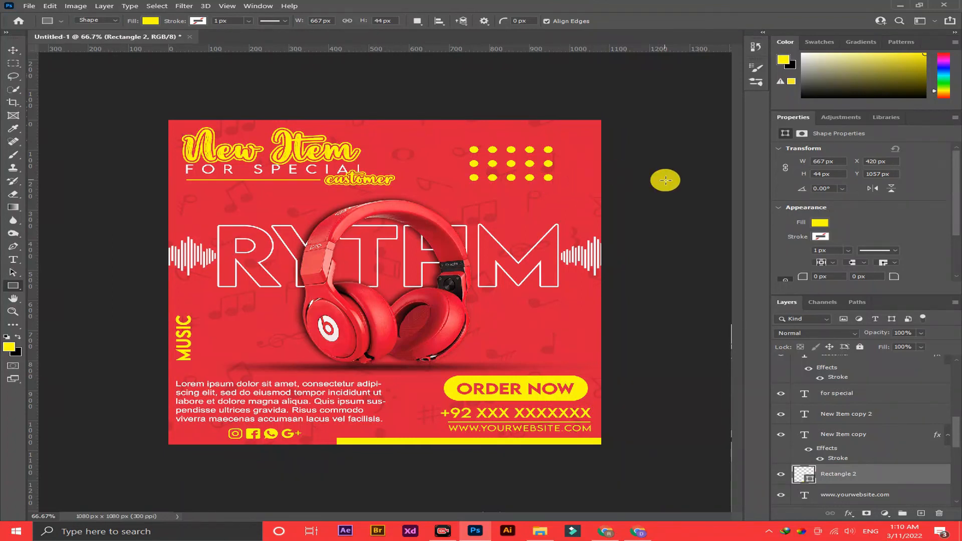
Change the website text's color to white.
key("v")
left_click(515, 431)
key("t")
left_click(885, 270)
left_click_drag(632, 134, 578, 88)
left_click(912, 113)
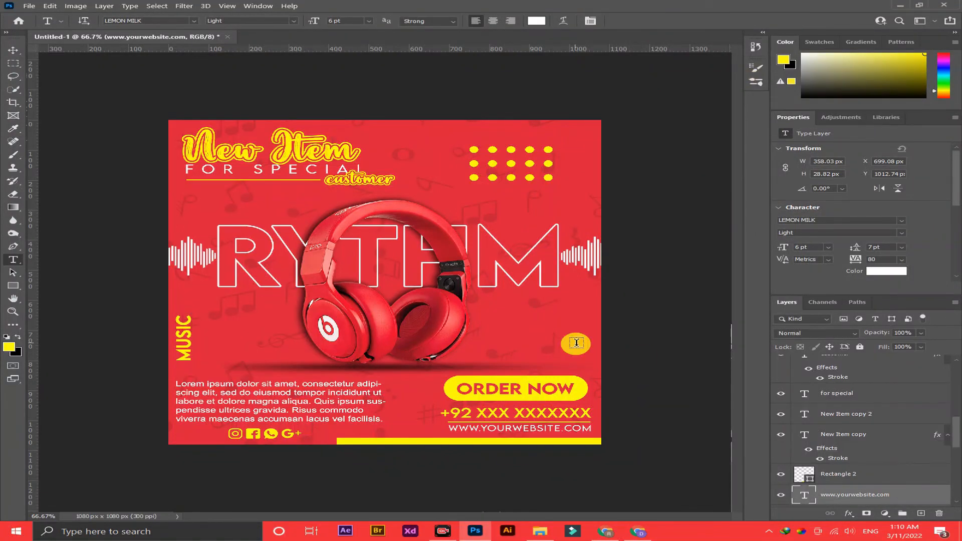
Shorten the yellow bottom bar by moving its left end inward, keeping its right end in place.
key("v")
left_click(455, 441, "ctrl")
key("ctrl+t")
left_click_drag(338, 441, 374, 443)
left_click(668, 20)
Duplicate the yellow bar, narrow the copy to about 29 px, and place it just left of the bar.
key("ctrl+j")
key("ctrl+t")
left_click_drag(601, 440, 385, 443)
left_click_drag(381, 443, 367, 443)
left_click(659, 20)
Duplicate the small yellow block and place the copy to its left at about X 445 px.
key("ctrl+j")
key("ctrl+t")
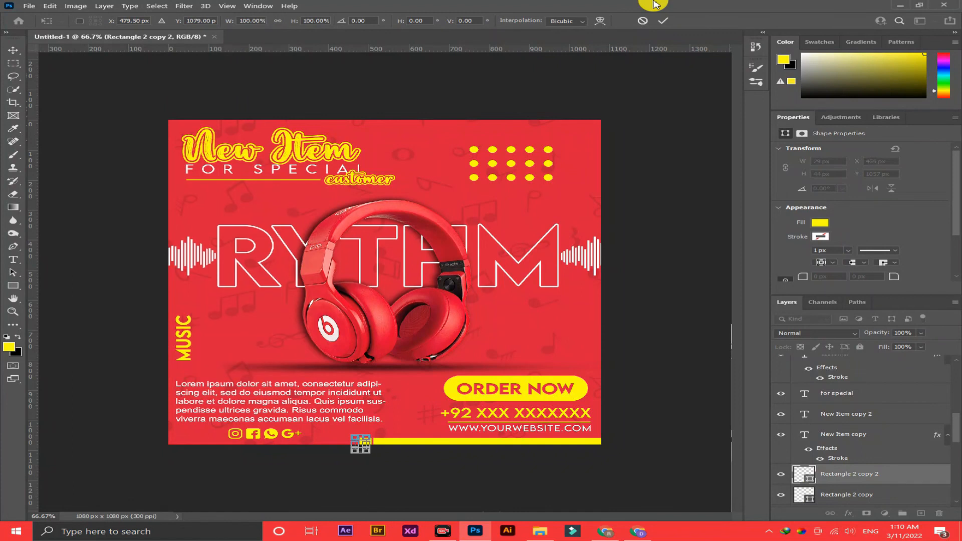
left_click(662, 20)
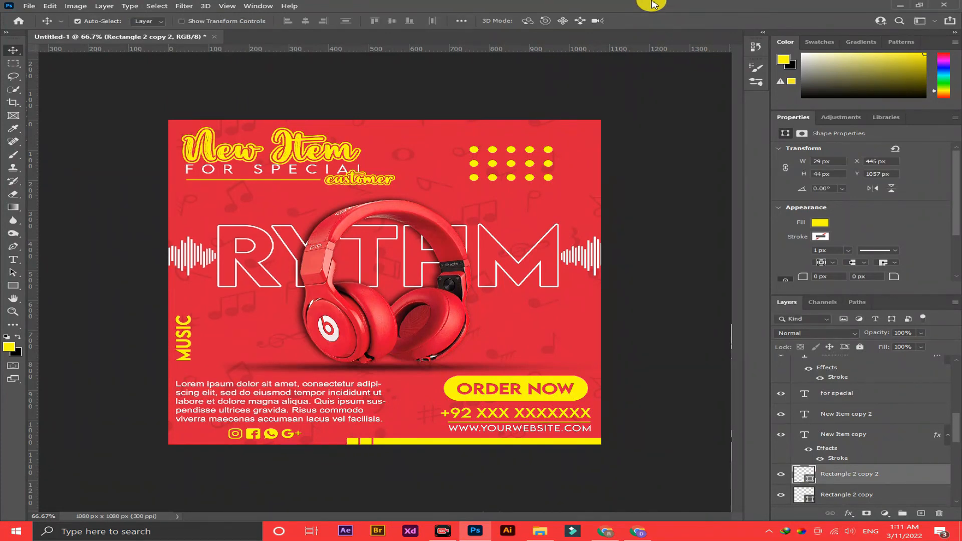